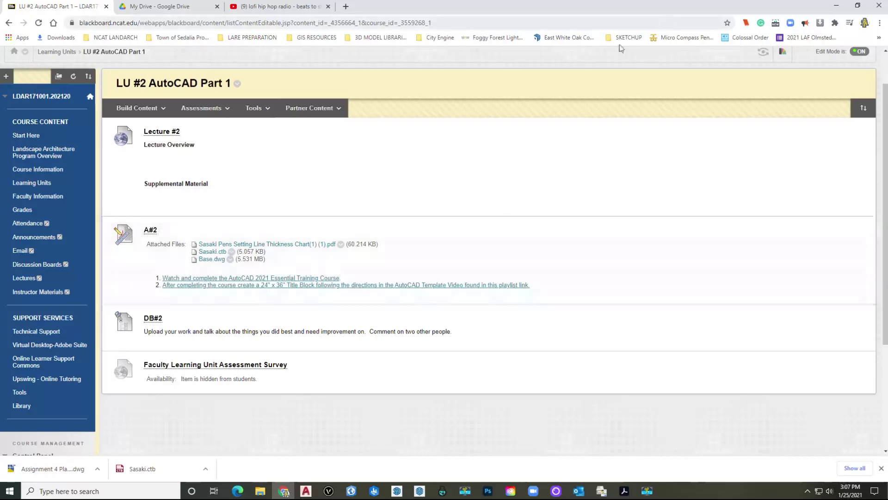
Step: Open the Sasaki Pens Setting Line Thickness Chart PDF from assignment A#2 and rotate it upright to look it over
left_click(216, 244)
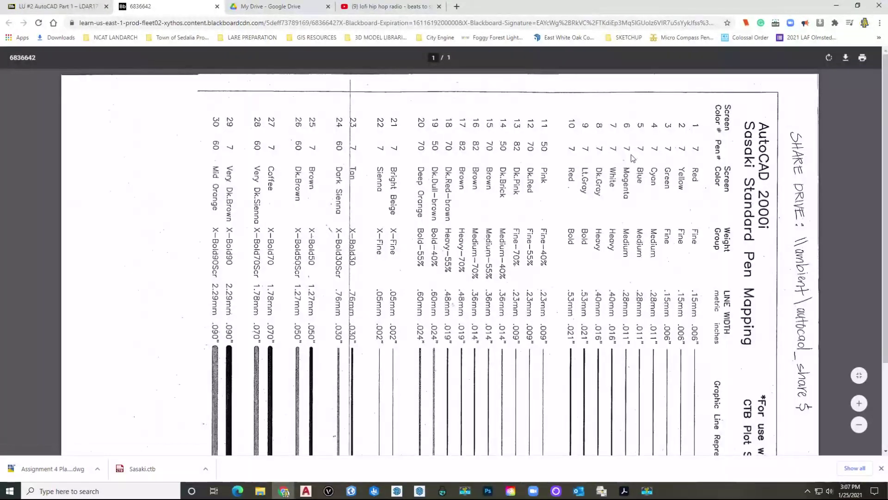
left_click(828, 59)
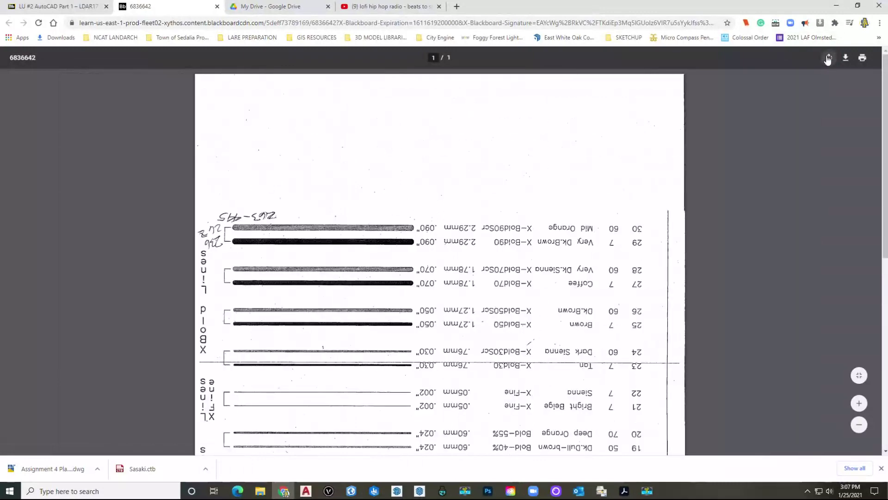
left_click(828, 58)
left_click(828, 59)
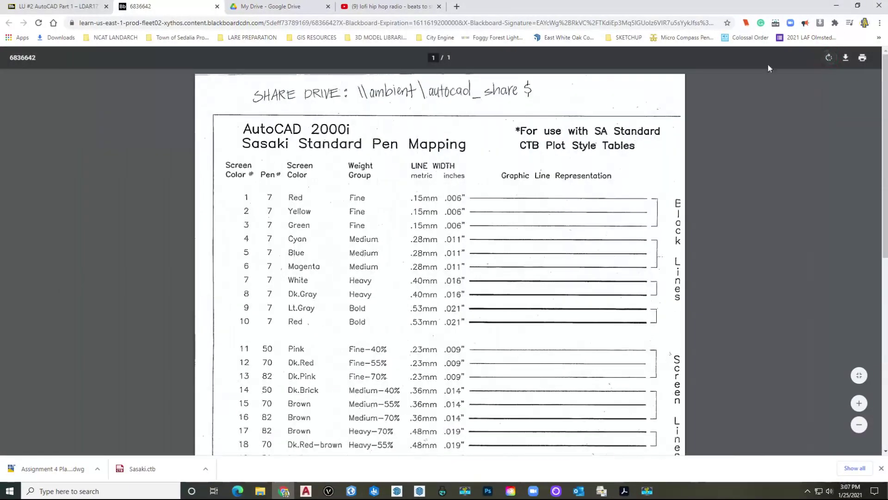
scroll(376, 207, "down", 4)
scroll(377, 207, "up", 5)
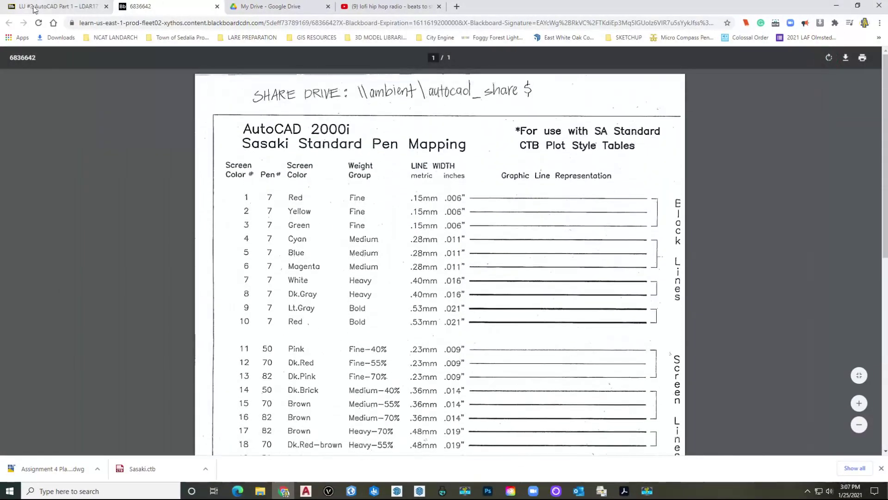
Step: Download Sasaki.ctb and Base.dwg from the A#2 assignment's attached files
left_click(55, 6)
left_click(210, 252)
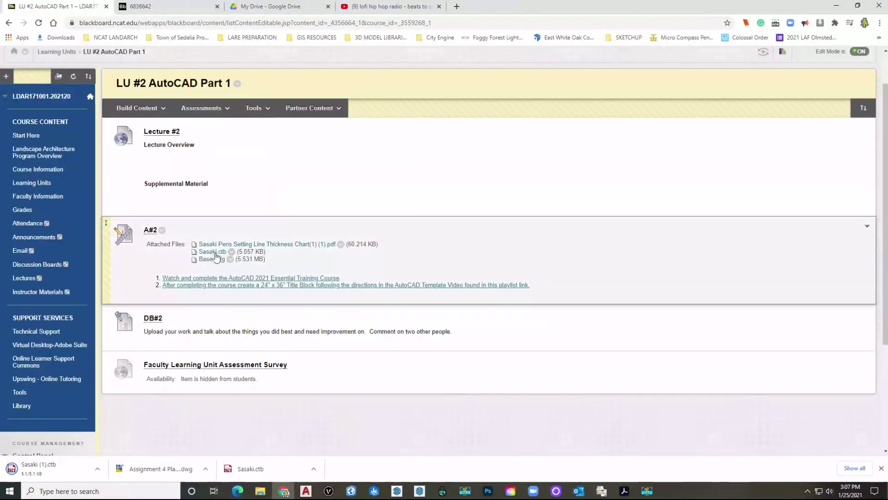
left_click(204, 260)
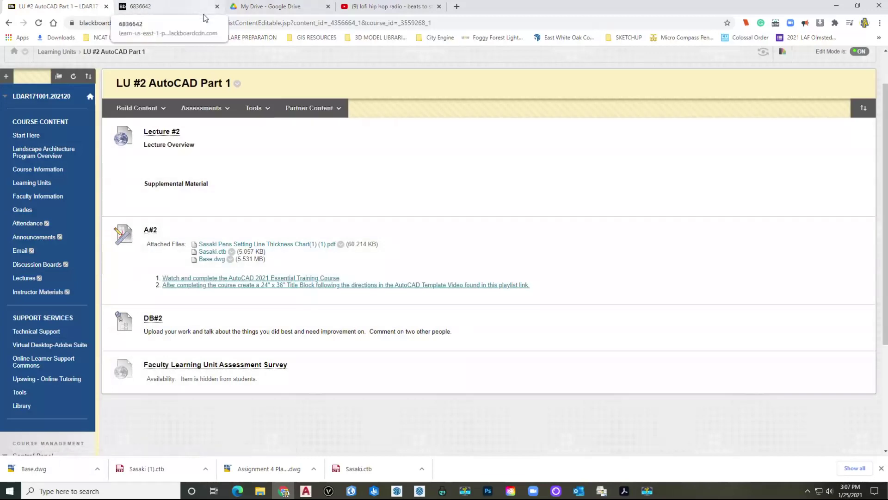
Step: Review the Sasaki pen mapping chart's screen colors, weight groups and line widths from the first pen to the last
left_click(162, 13)
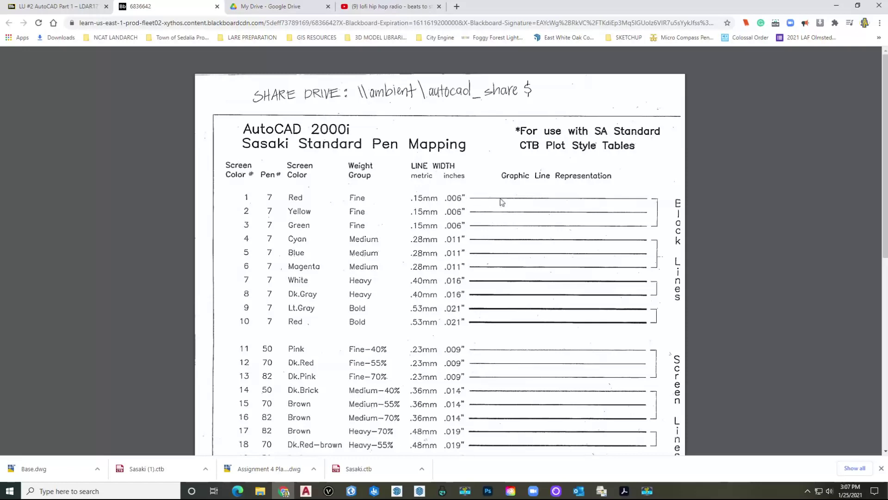
scroll(515, 197, "down", 5)
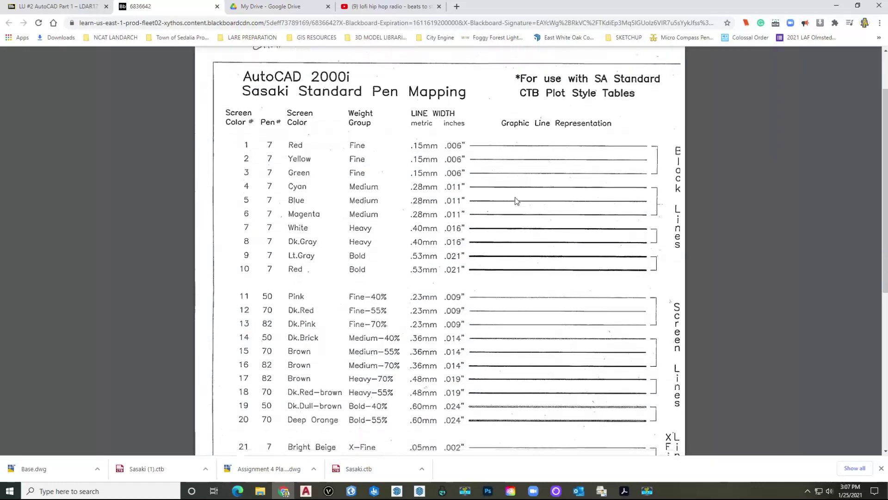
scroll(516, 200, "down", 3)
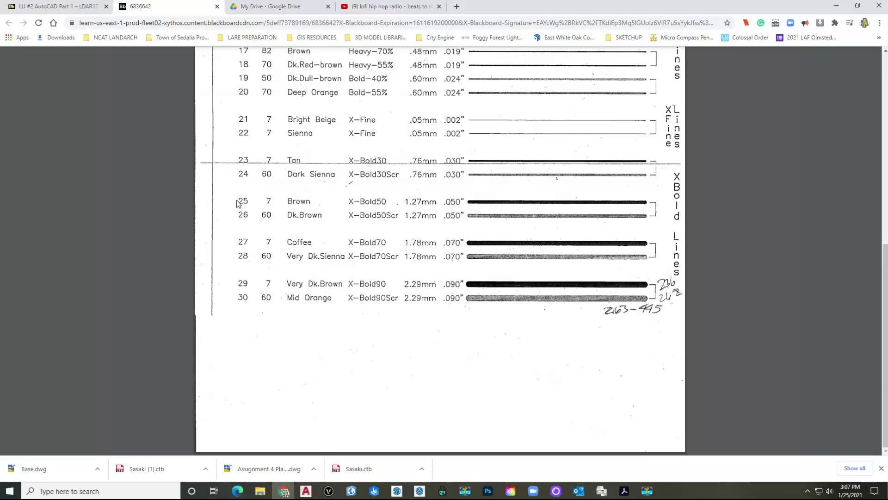
scroll(242, 186, "up", 8)
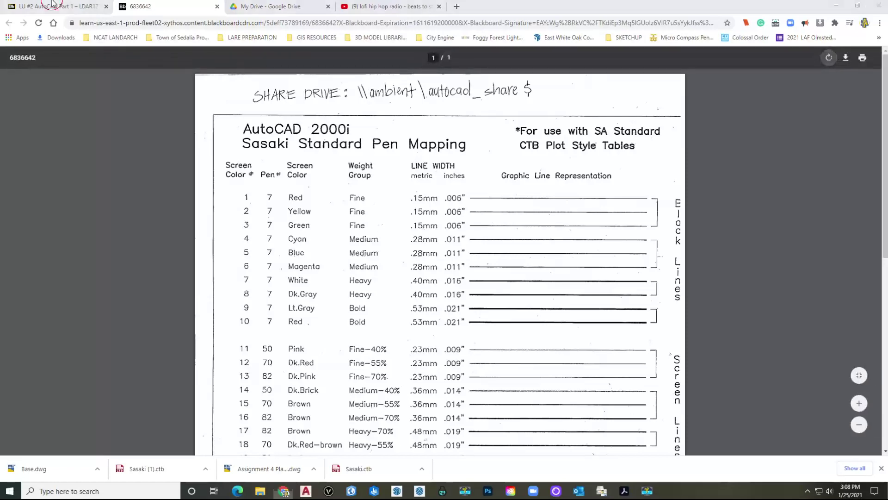
Step: Return to the course page and open the downloaded Base.dwg in AutoCAD
left_click(63, 9)
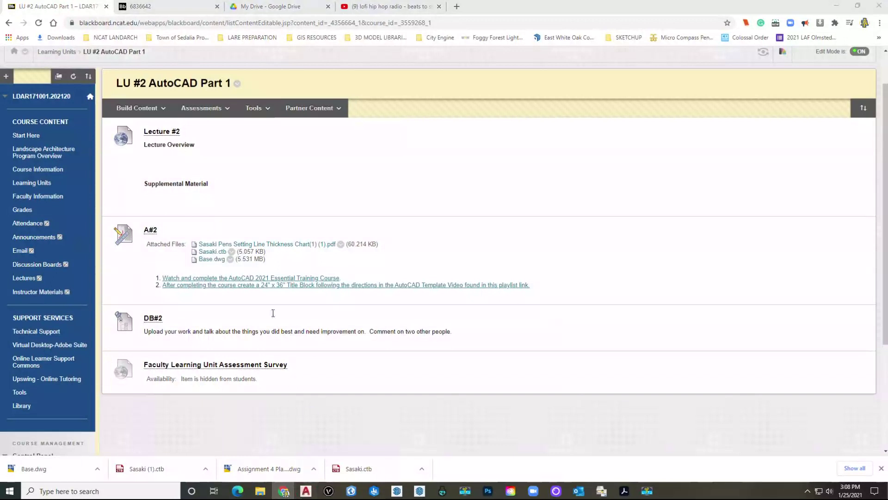
left_click(33, 468)
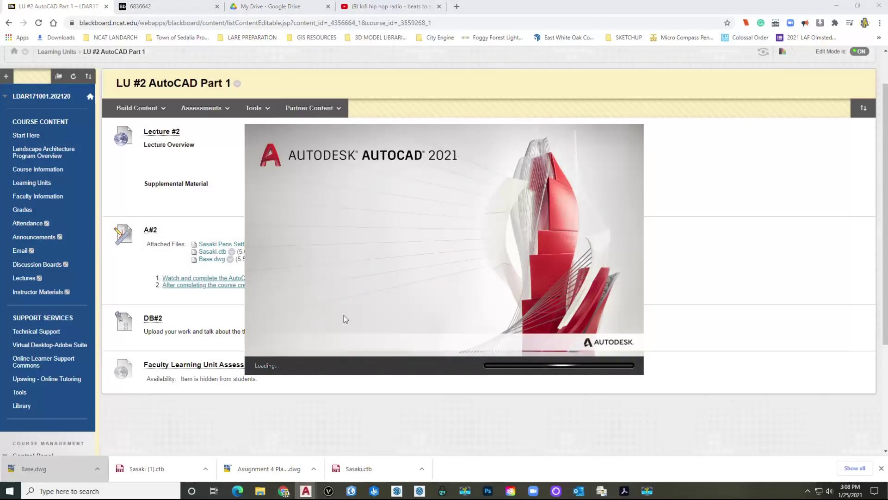
scroll(167, 265, "down", 2)
scroll(167, 265, "down", 2)
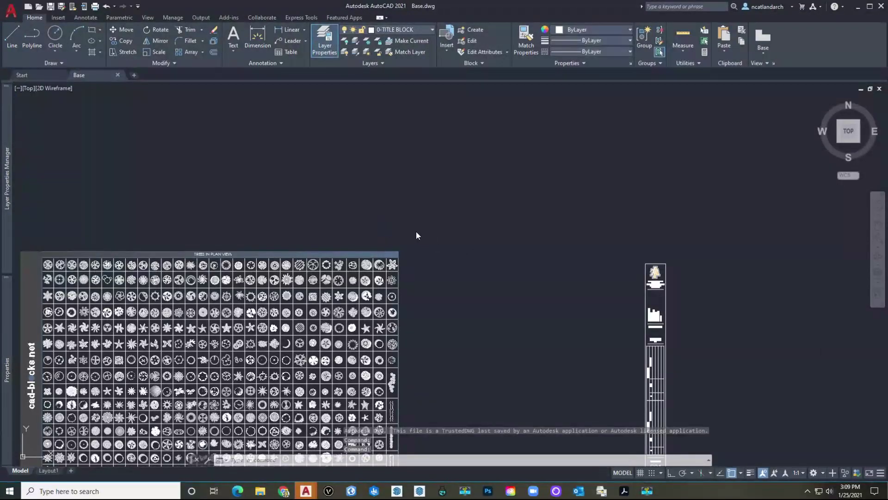
scroll(421, 234, "down", 1)
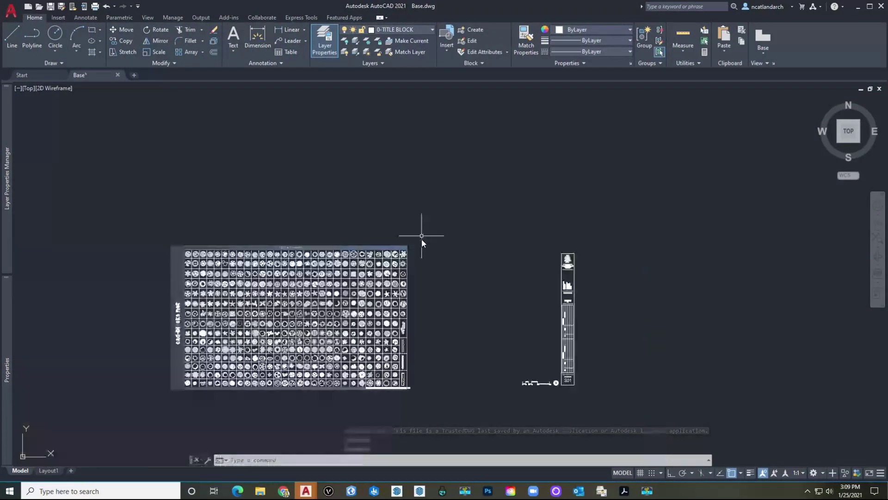
Step: Examine the Base drawing's overall layout and the individual plan-view tree symbols in the block grid
mouse_move(422, 236)
middle_mouse_down()
mouse_move(415, 204)
mouse_move(401, 247)
mouse_move(360, 246)
middle_mouse_up()
mouse_move(256, 232)
middle_mouse_down()
mouse_move(353, 232)
mouse_move(307, 206)
middle_mouse_up()
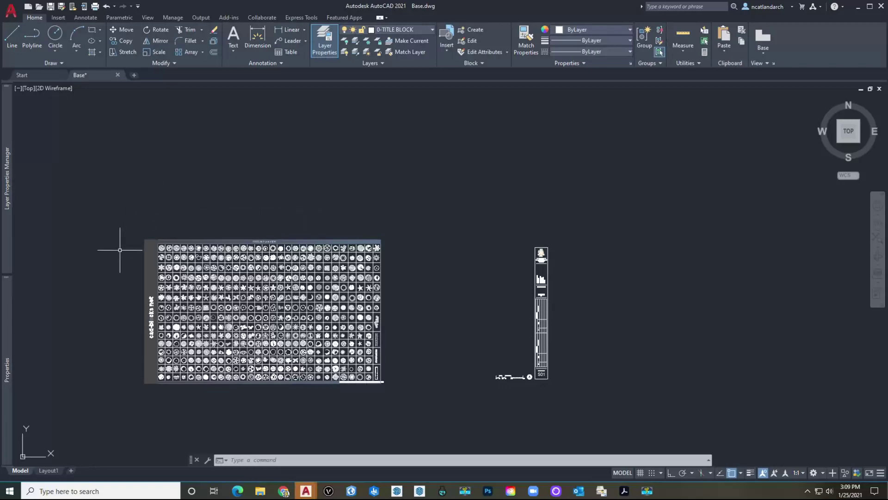
mouse_move(432, 283)
middle_mouse_down()
mouse_move(434, 236)
mouse_move(414, 246)
mouse_move(412, 234)
middle_mouse_up()
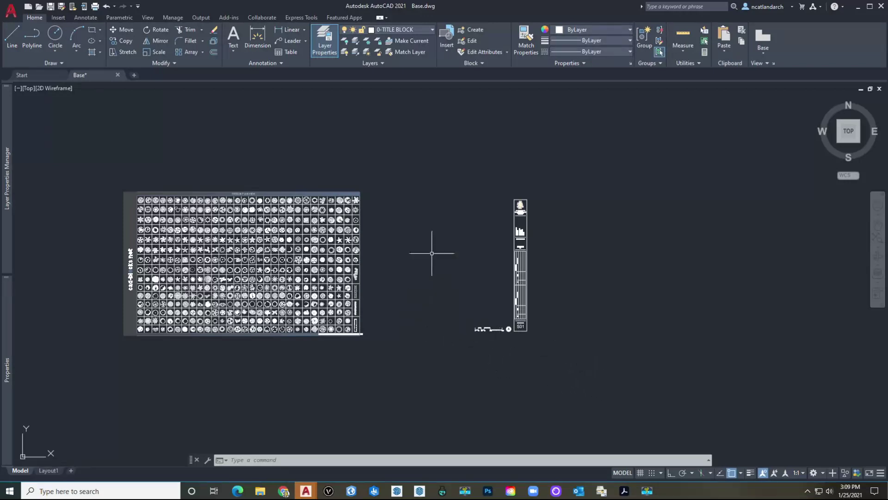
mouse_move(182, 360)
middle_mouse_down()
mouse_move(248, 378)
mouse_move(213, 379)
middle_mouse_up()
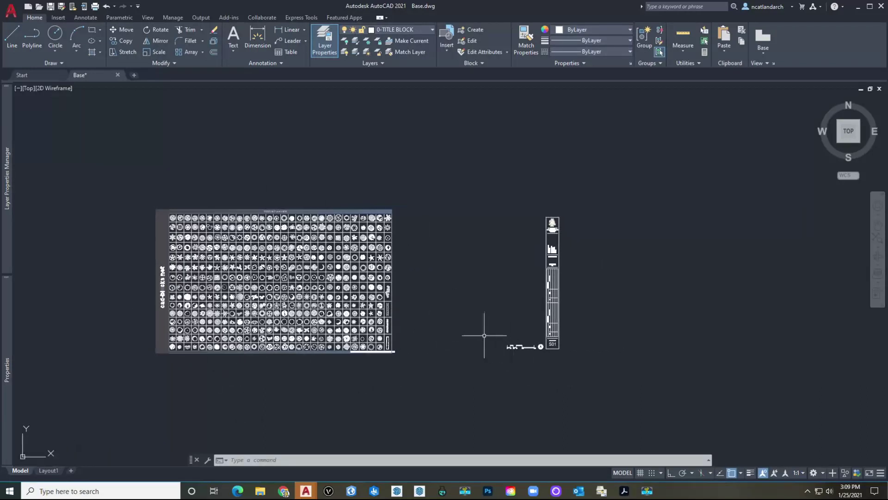
middle_click_drag(476, 311, 444, 313)
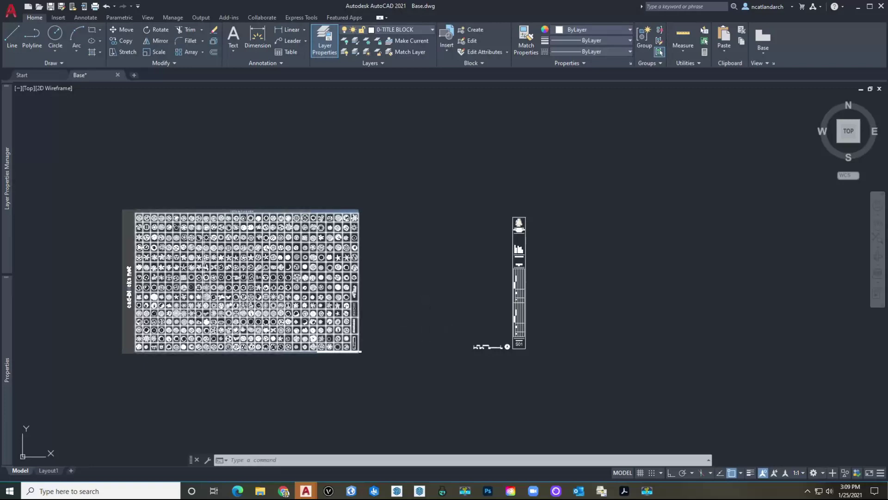
scroll(167, 196, "up", 8)
left_click(203, 245)
left_click(255, 243)
scroll(254, 244, "down", 6)
scroll(244, 247, "up", 5)
left_click(244, 247)
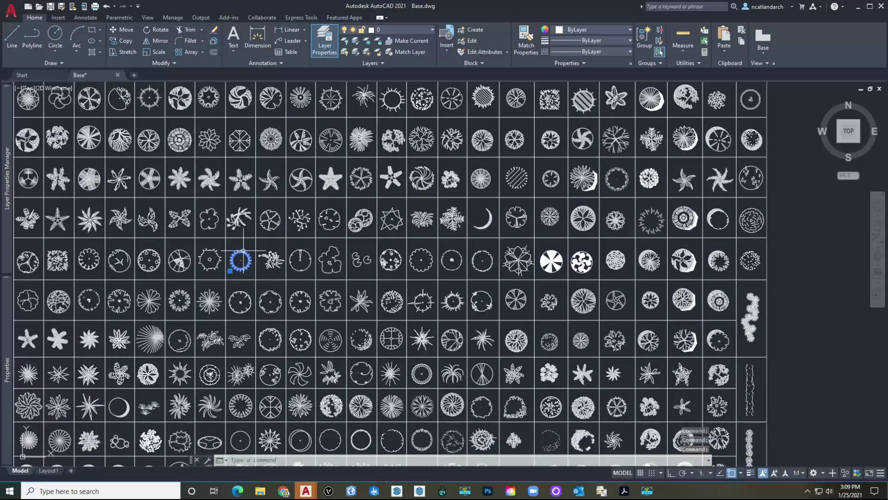
key("Escape")
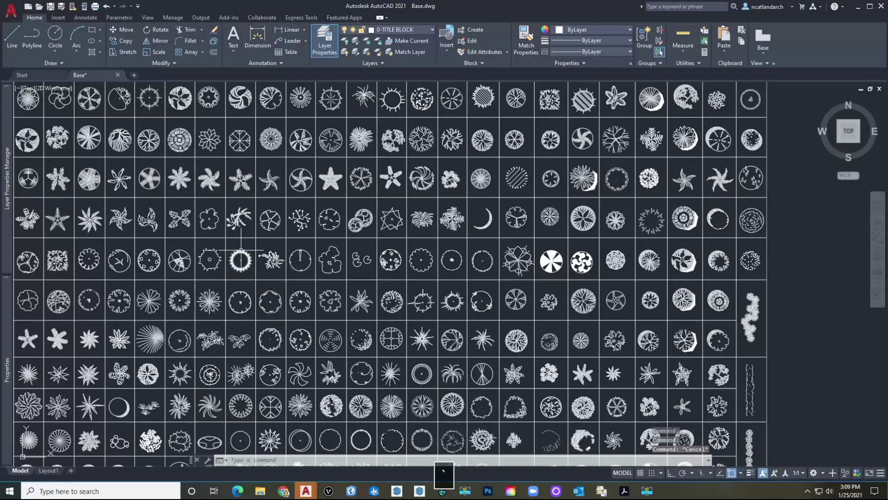
key("Escape")
scroll(242, 250, "down", 6)
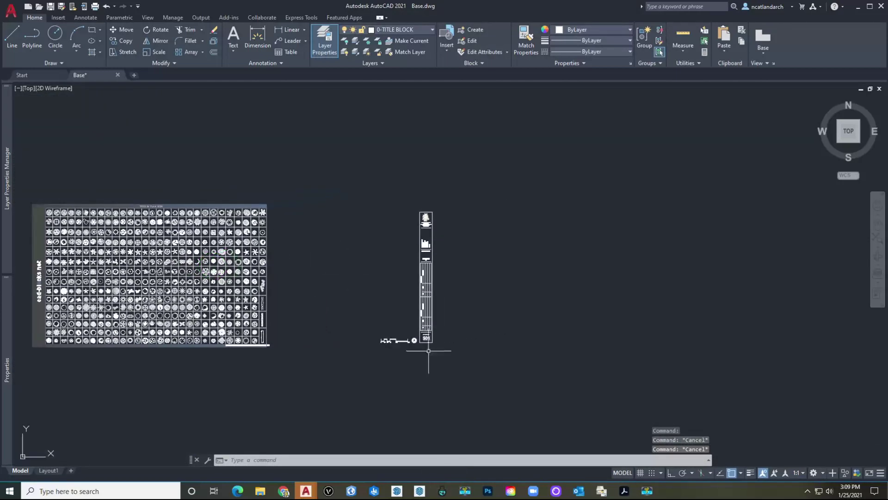
Step: Examine the title block strip from the logo to the sheet number, along with the scale bar and north arrow beside it
scroll(431, 233, "up", 6)
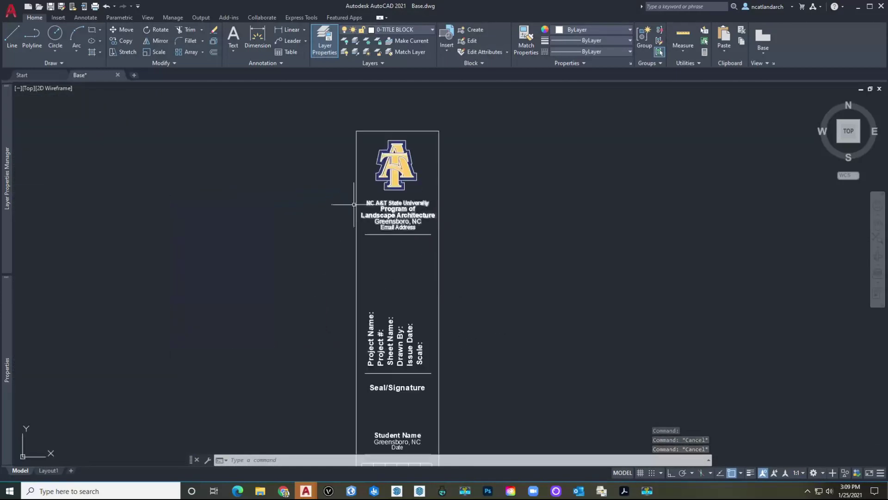
middle_click_drag(472, 271, 417, 217)
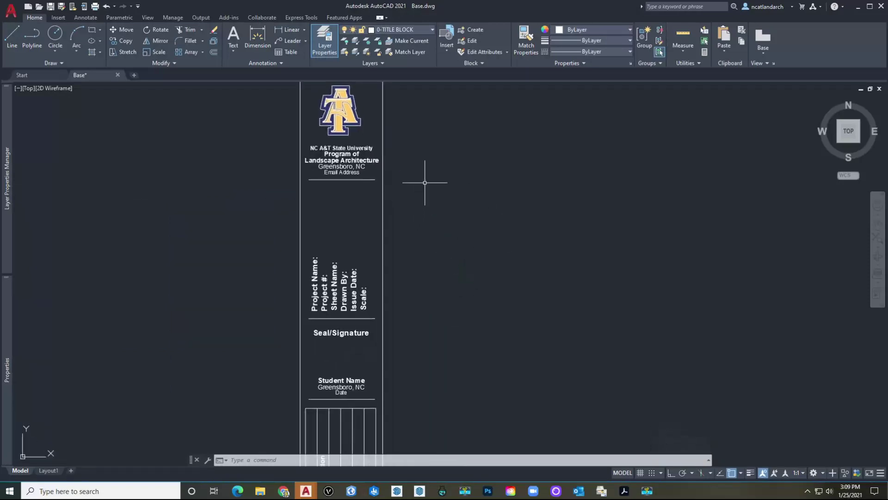
middle_click_drag(340, 104, 341, 136)
scroll(332, 128, "up", 2)
scroll(333, 134, "down", 2)
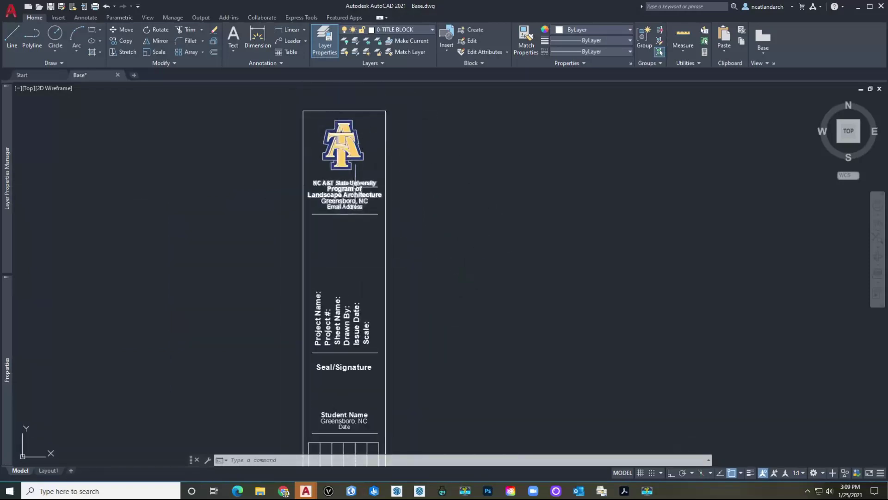
middle_click_drag(343, 224, 335, 146)
scroll(309, 232, "down", 4)
middle_click_drag(365, 334, 413, 156)
middle_click_drag(361, 251, 377, 288)
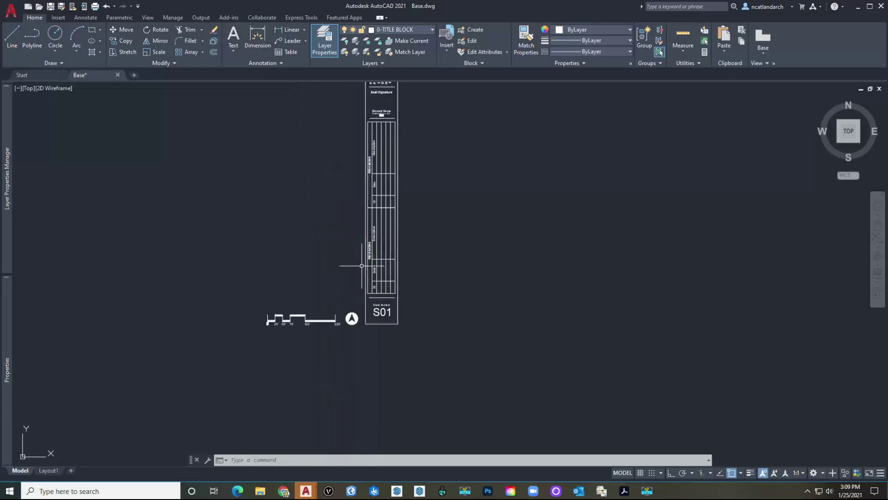
middle_click_drag(324, 271, 370, 298)
scroll(370, 312, "down", 3)
scroll(370, 311, "up", 3)
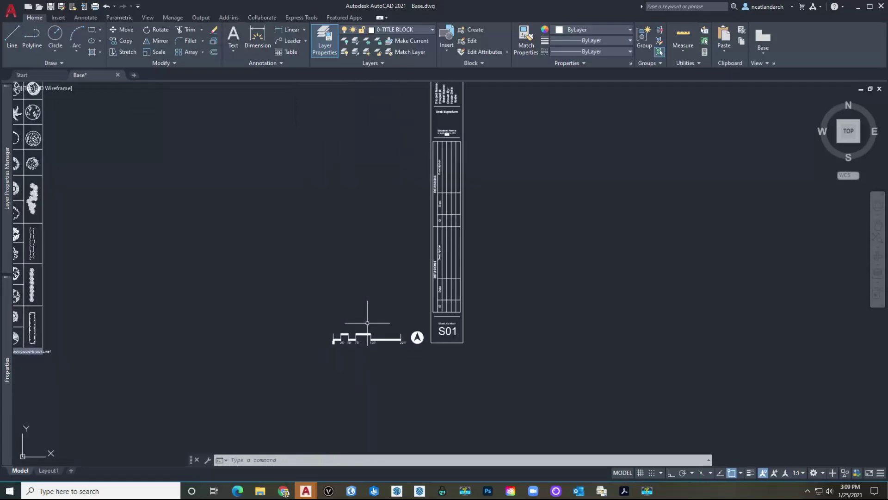
scroll(428, 305, "down", 2)
middle_click_drag(351, 238, 436, 283)
scroll(423, 271, "down", 2)
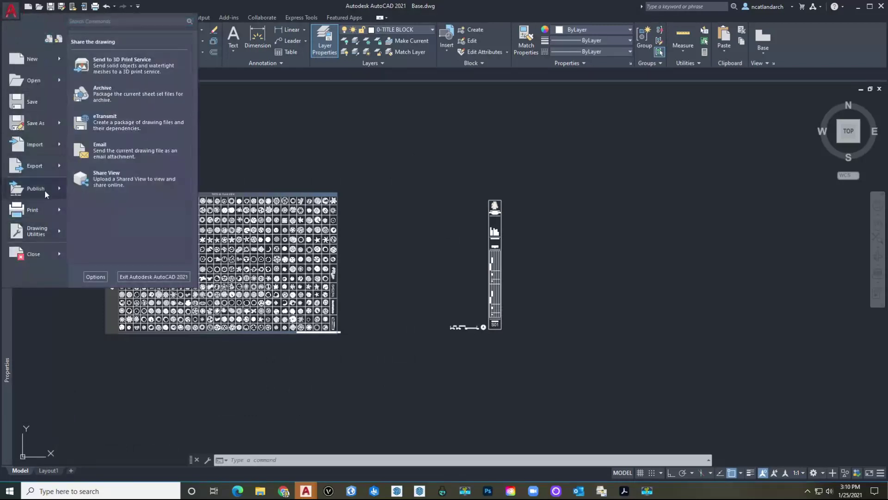
Step: Open the Plot Styles folder through AutoCAD's Manage Plot Styles command
mouse_move(44, 212)
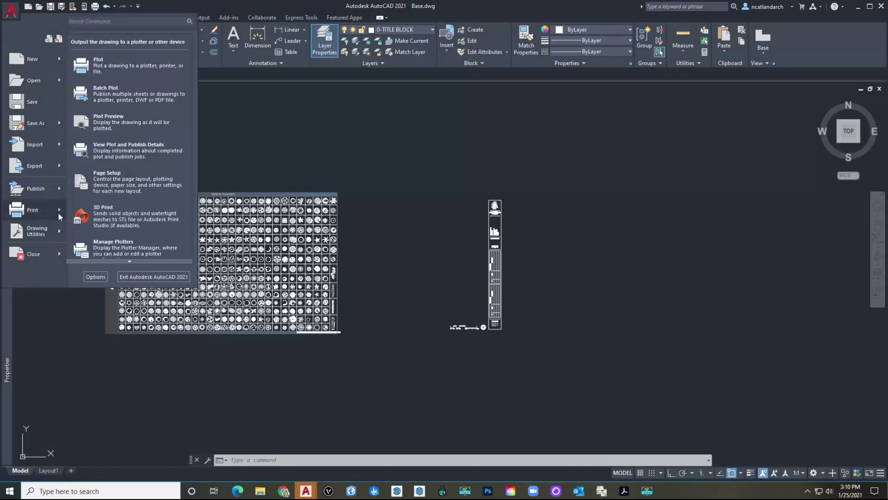
scroll(128, 260, "down", 3)
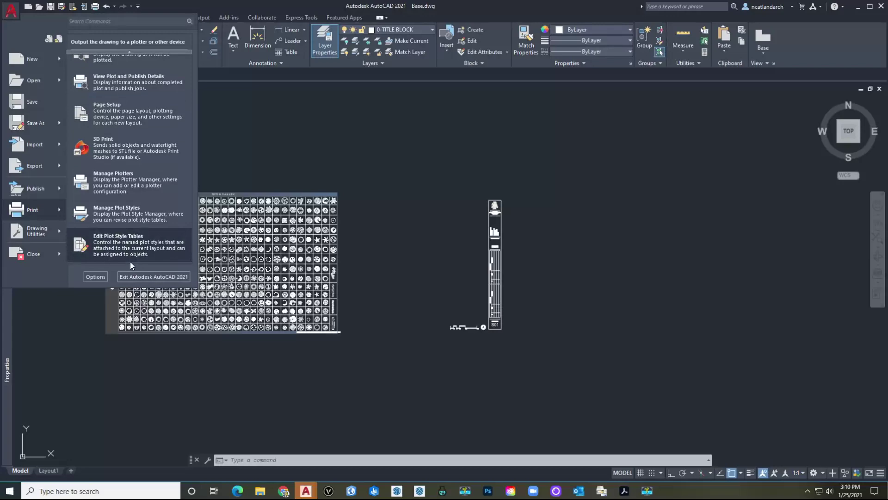
left_click(132, 217)
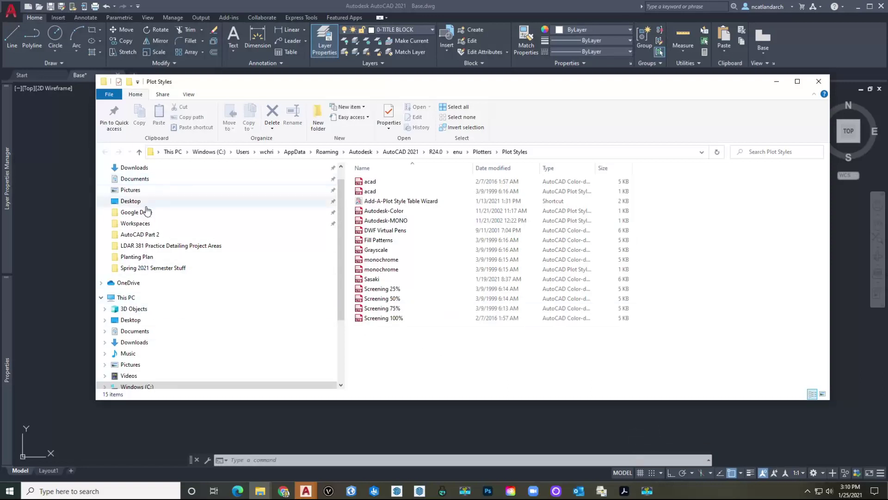
Step: Copy Sasaki.ctb from Downloads into the Plot Styles folder, choosing to skip the file of the same name
left_click(145, 169)
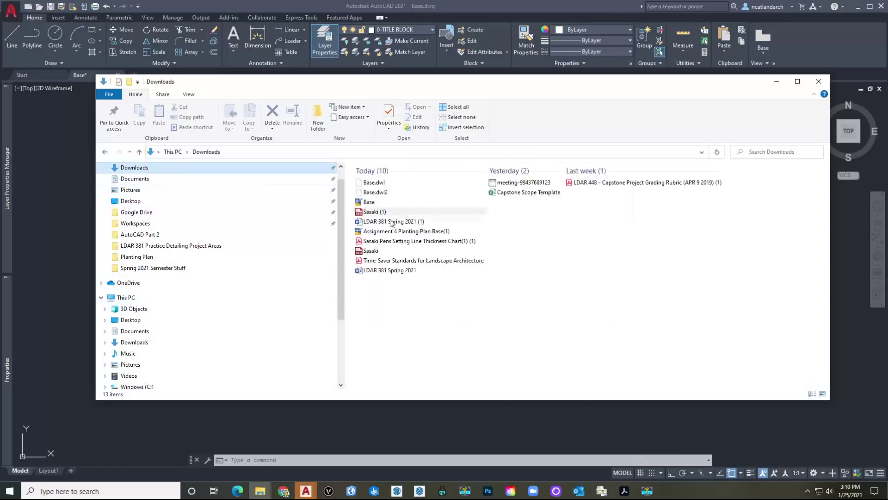
left_click(386, 254)
key("ctrl+c")
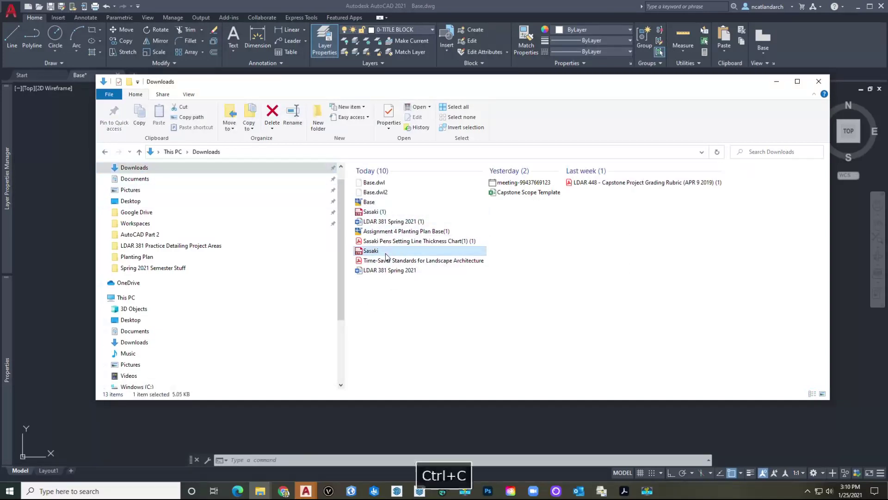
left_click(103, 152)
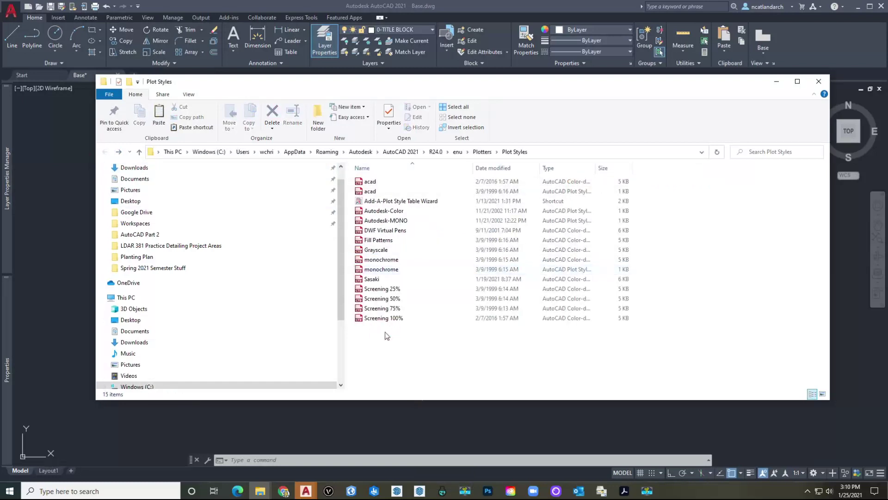
key("ctrl+v")
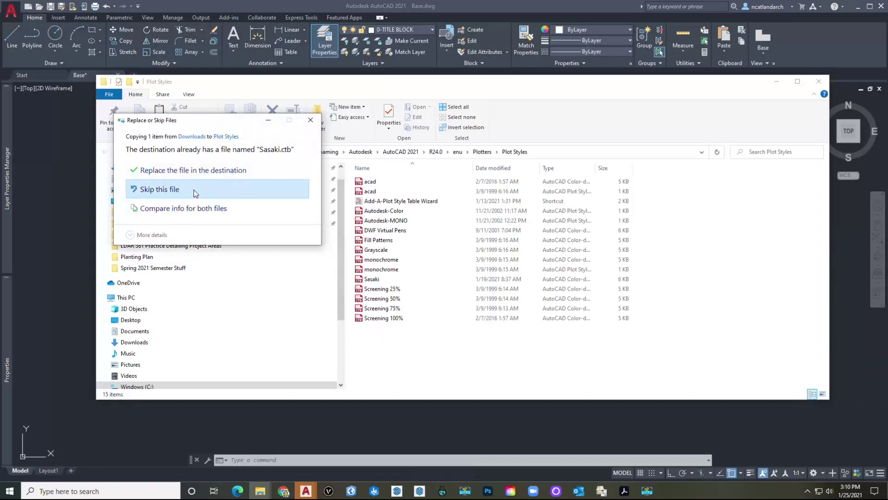
left_click(195, 193)
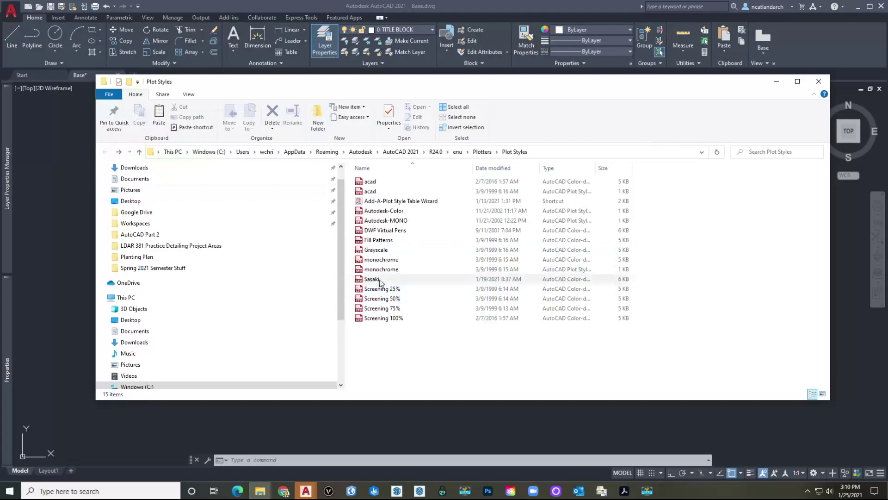
Step: Close the Plot Styles folder and open Layout1's page setup for modification
left_click(819, 82)
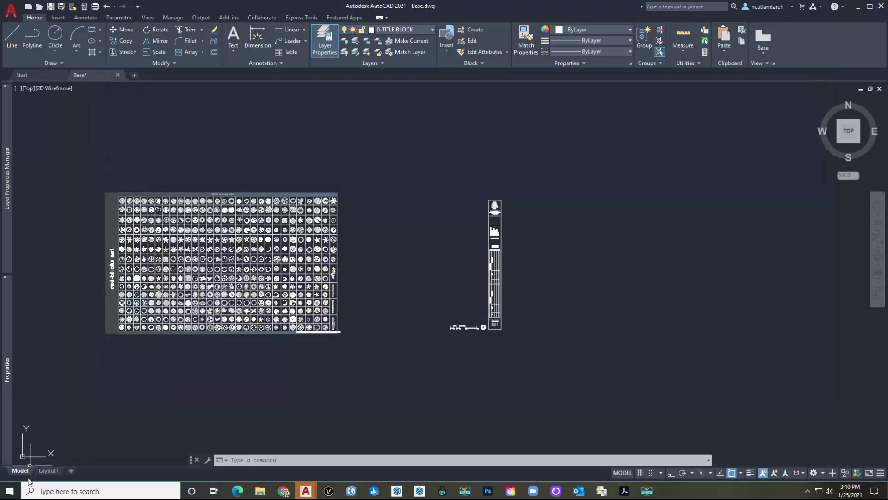
left_click(48, 470)
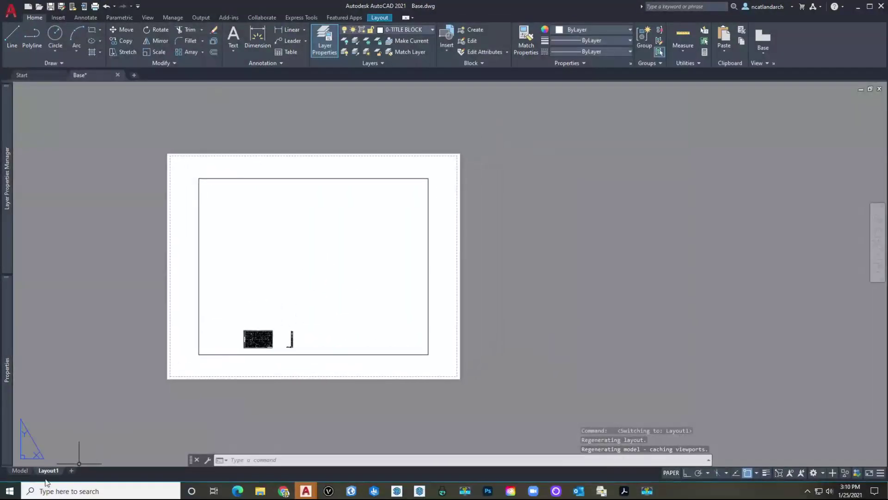
right_click(48, 472)
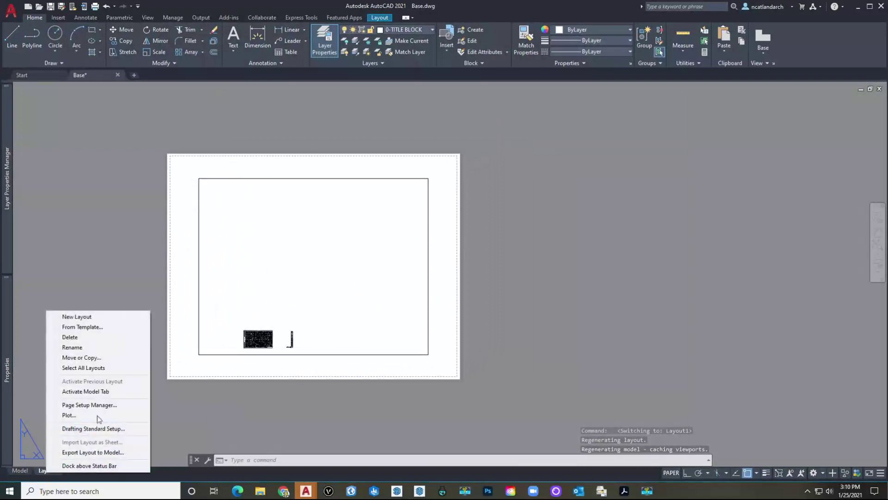
left_click(107, 402)
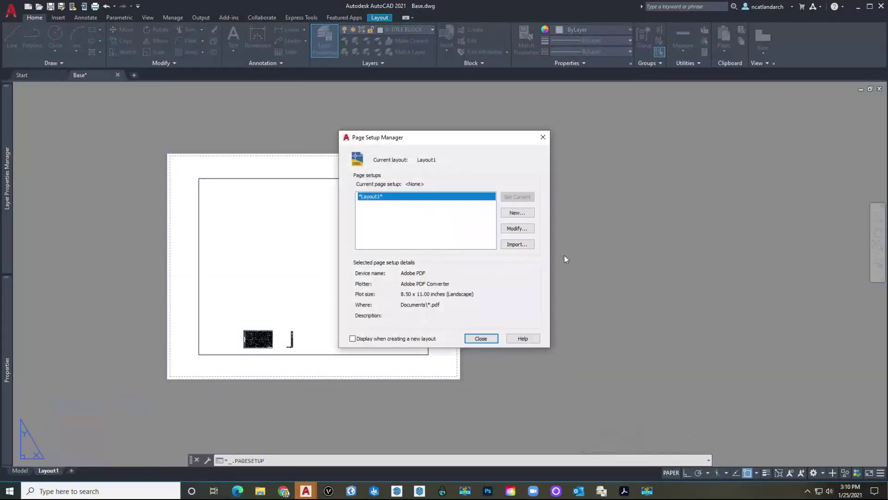
left_click(517, 228)
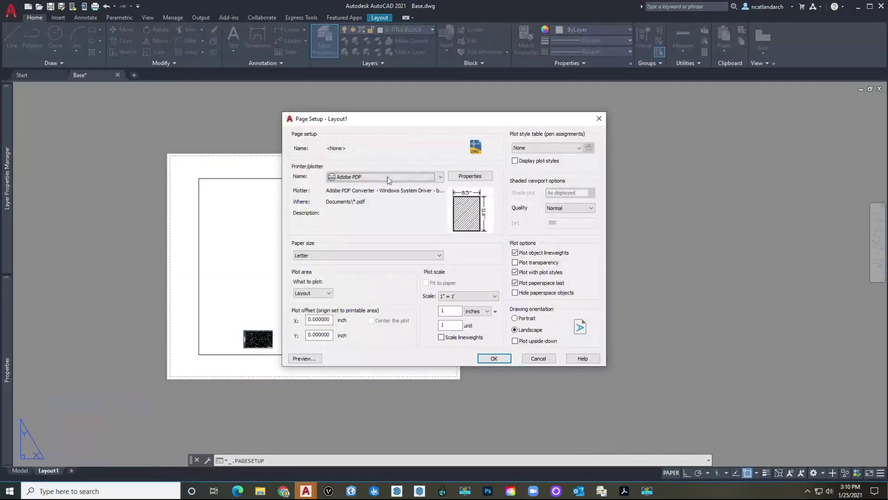
Step: Set Layout1's plotter to DWG To PDF.pc3 and its paper size to ARCH D (36.00 x 24.00 Inches)
left_click(388, 178)
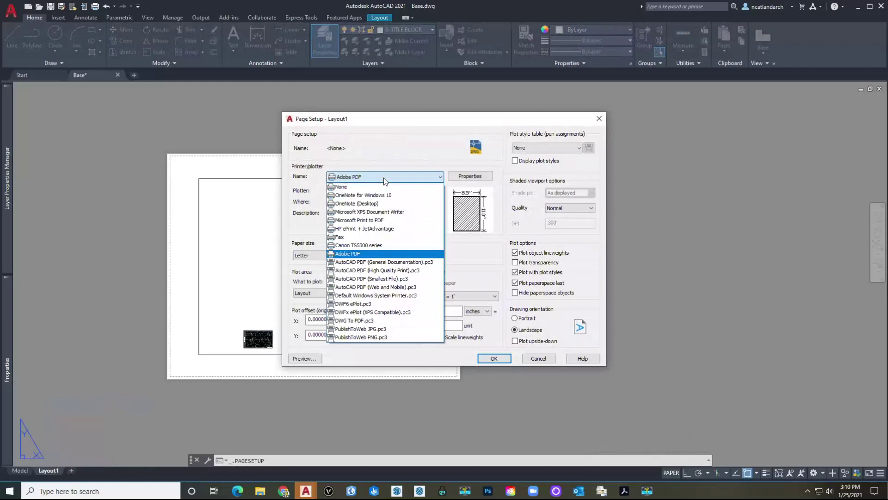
left_click(355, 321)
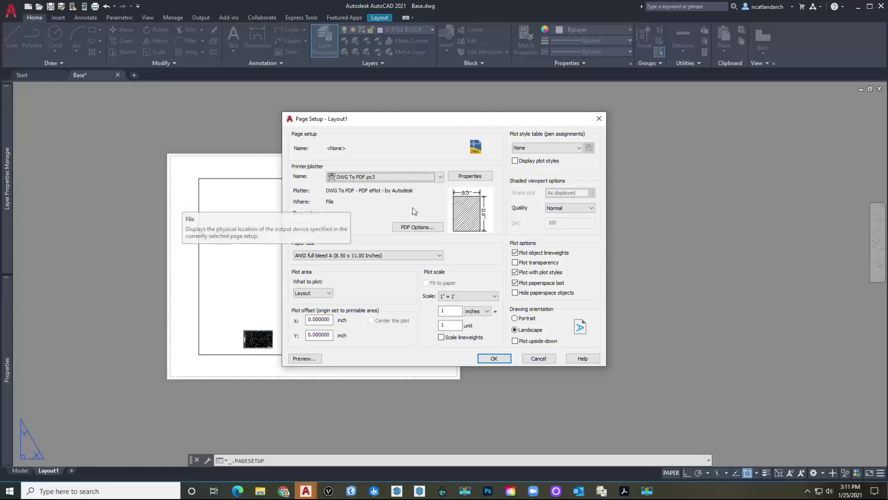
left_click(375, 255)
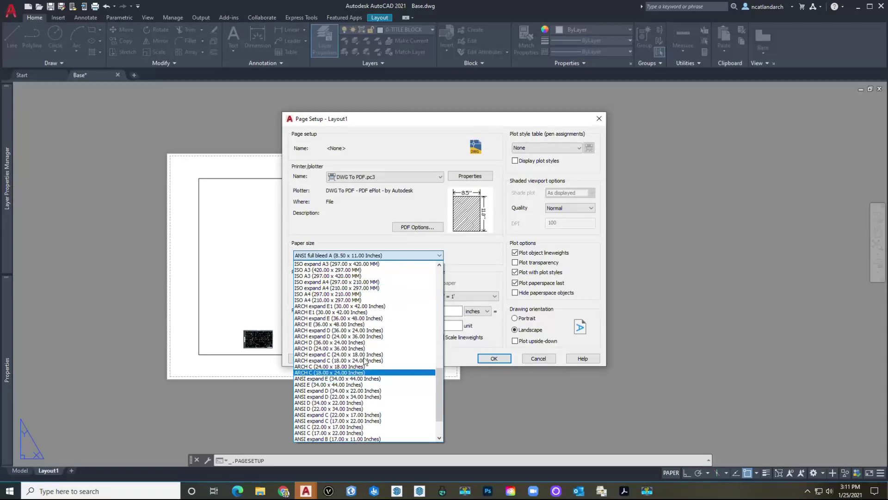
left_click(365, 343)
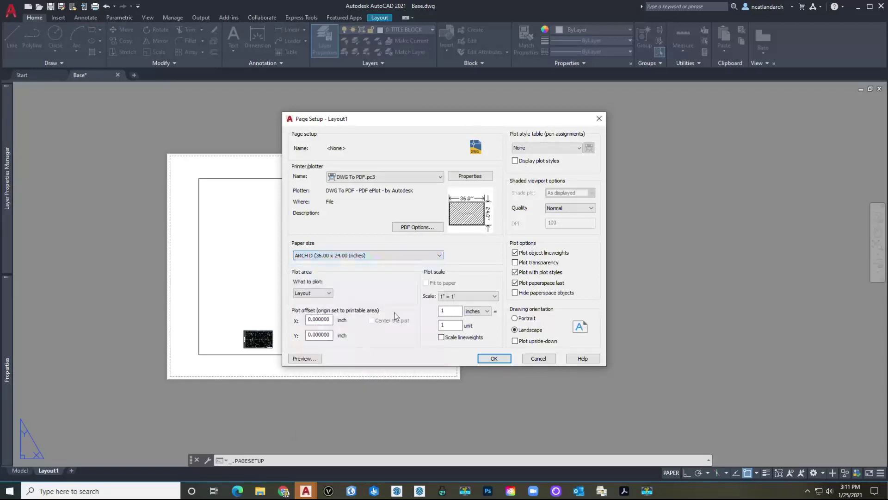
Step: Assign the Sasaki.ctb plot style table with plot styles displayed and plot transparency on, and apply the page setup
left_click(551, 149)
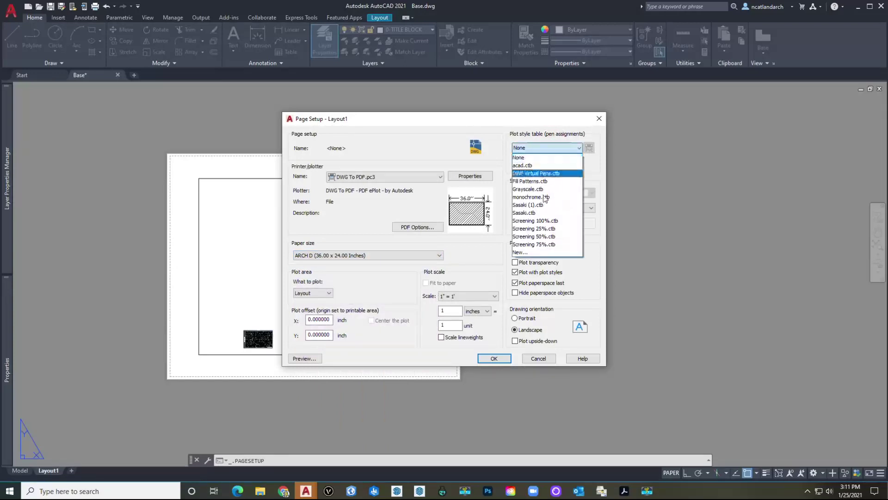
left_click(536, 214)
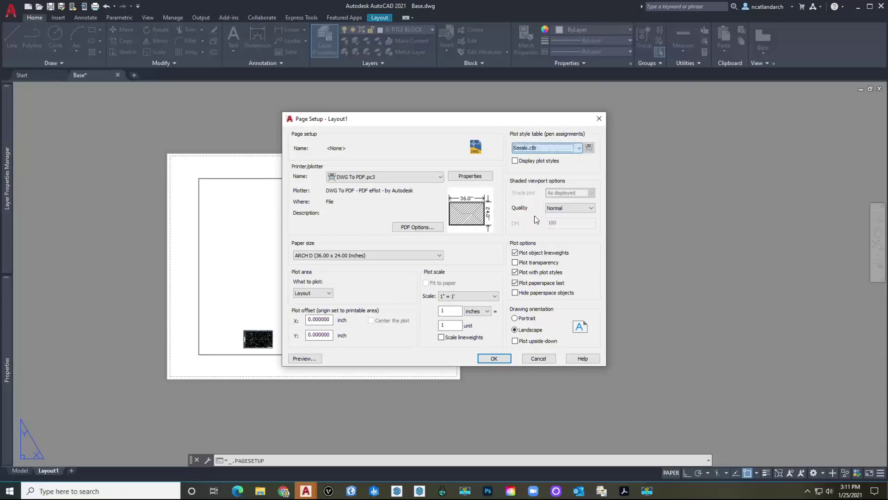
left_click(516, 161)
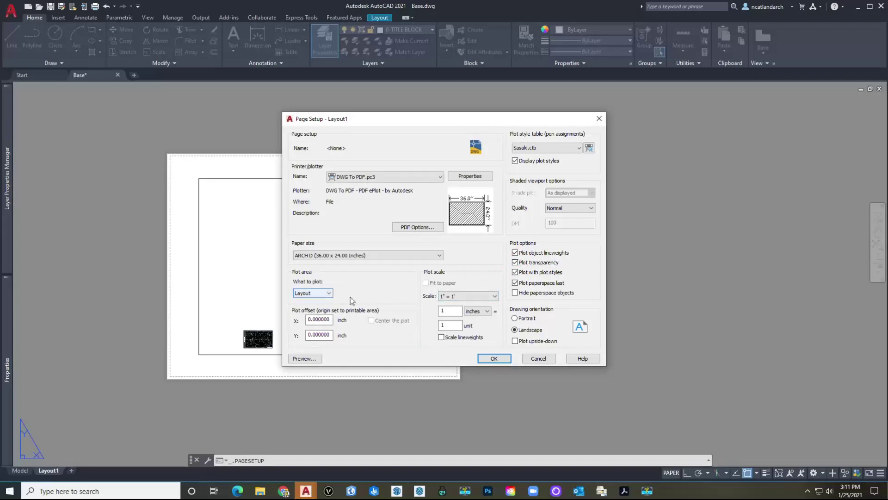
left_click(495, 361)
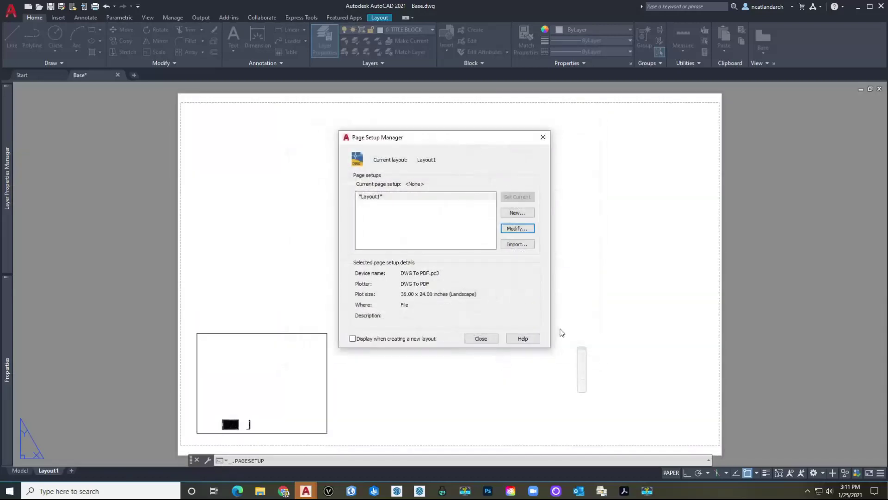
left_click(480, 339)
Step: Stretch the viewport's upper-right corner to make it a tall rectangle covering the left part of the sheet
scroll(493, 264, "down", 6)
middle_click_drag(494, 264, 321, 270)
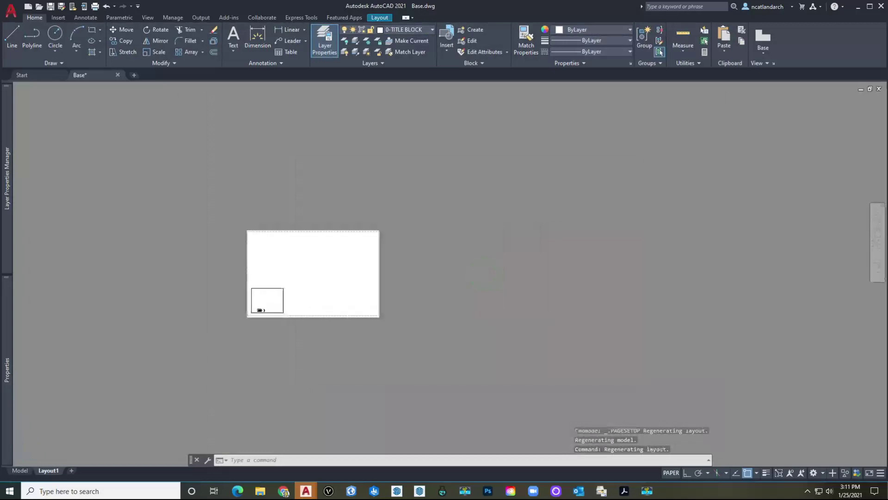
scroll(283, 258, "up", 2)
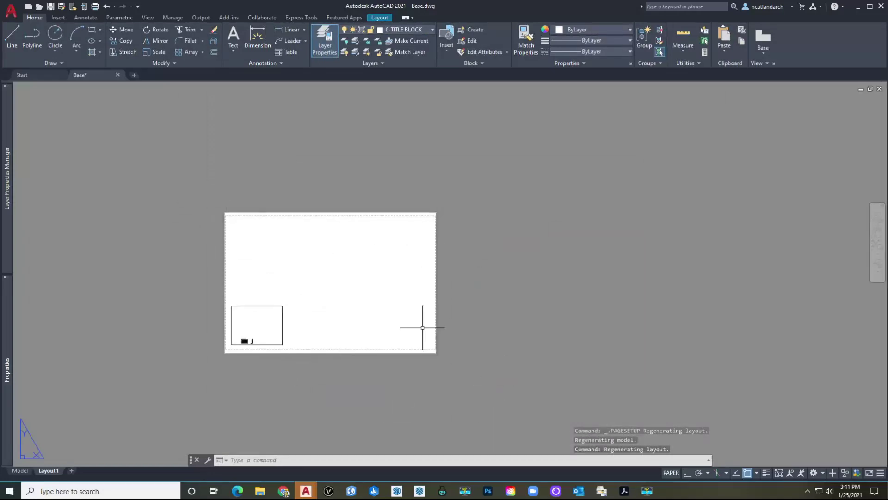
scroll(267, 319, "up", 2)
left_click(283, 298)
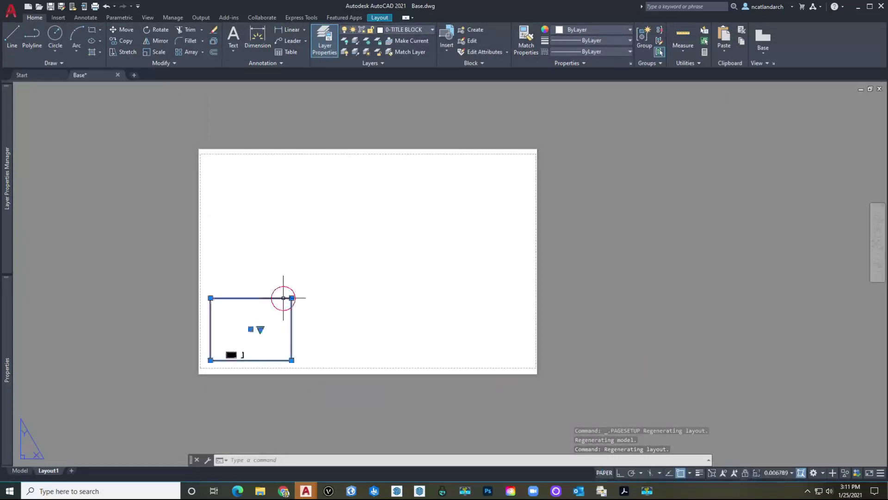
left_click(292, 298)
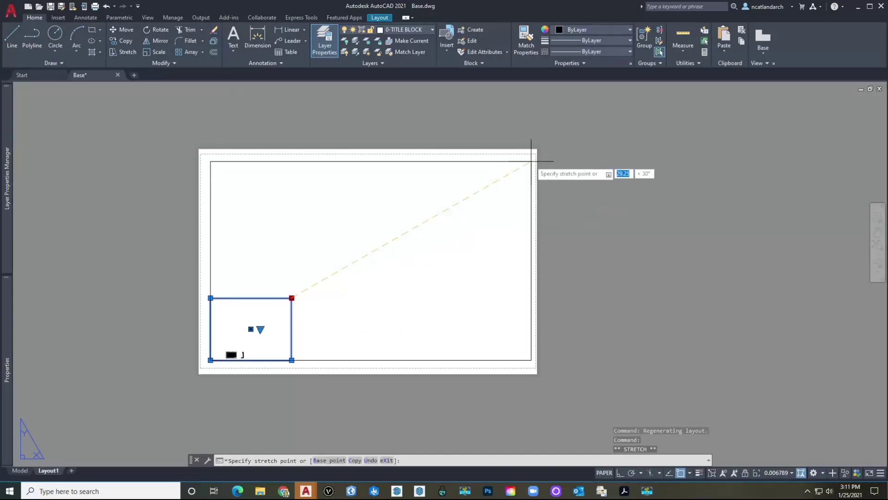
left_click(340, 184)
scroll(227, 309, "up", 2)
scroll(236, 307, "down", 2)
key("Escape")
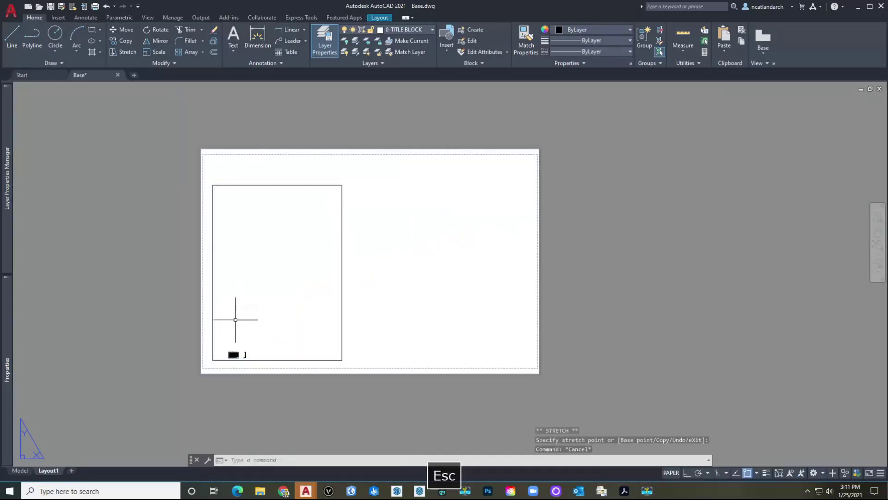
Step: Activate the viewport and frame the whole title block strip, scale bar and north arrow inside it
scroll(236, 319, "up", 2)
double_click(238, 321)
middle_click_drag(250, 315, 330, 275)
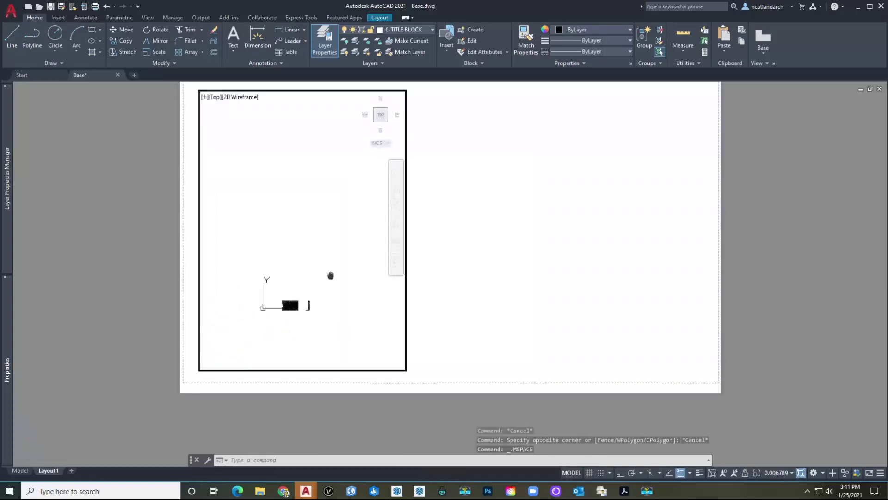
scroll(273, 291, "up", 4)
scroll(276, 295, "up", 8)
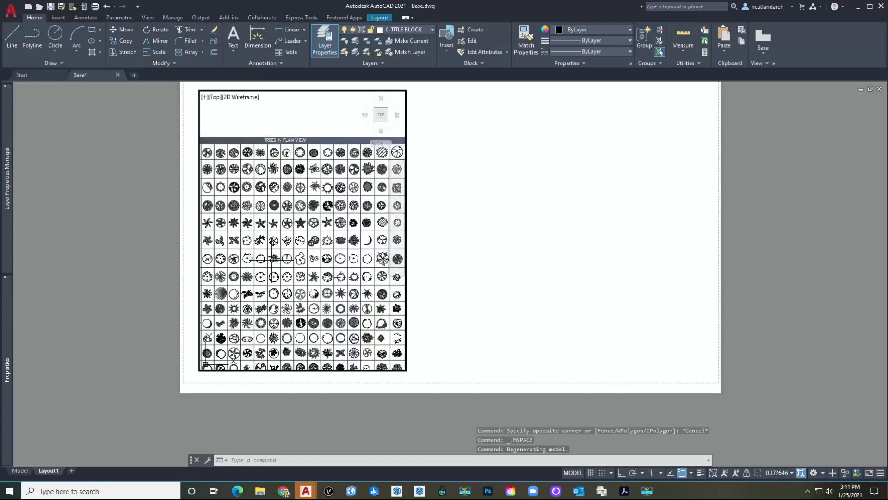
scroll(277, 264, "down", 4)
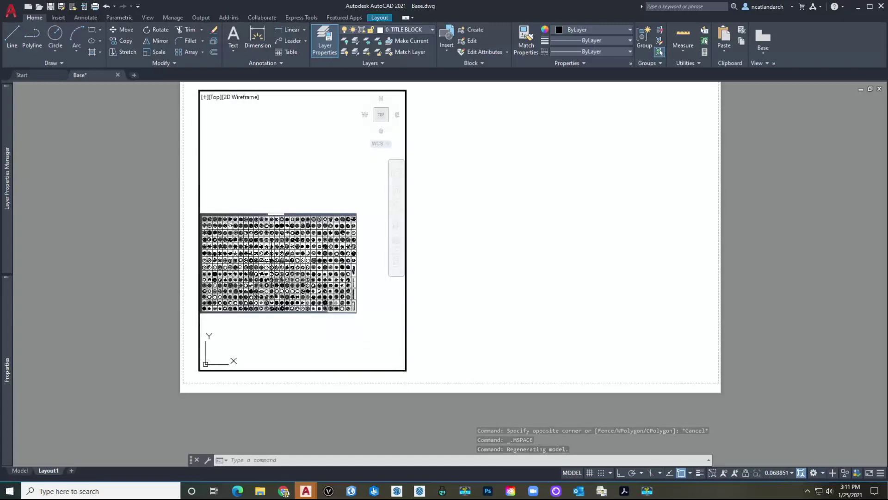
middle_click_drag(284, 267, 268, 271)
scroll(322, 266, "up", 6)
scroll(303, 240, "down", 2)
scroll(306, 242, "up", 2)
middle_click_drag(306, 242, 307, 211)
middle_click_drag(367, 304, 371, 314)
Step: Transfer the title block, scale bar and north arrow from model space to paper space with CHSPACE
left_click(373, 367)
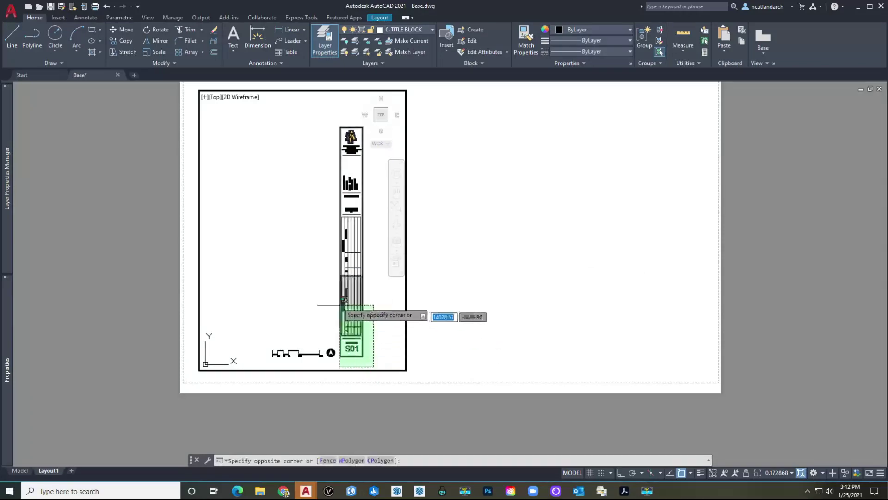
left_click(377, 357)
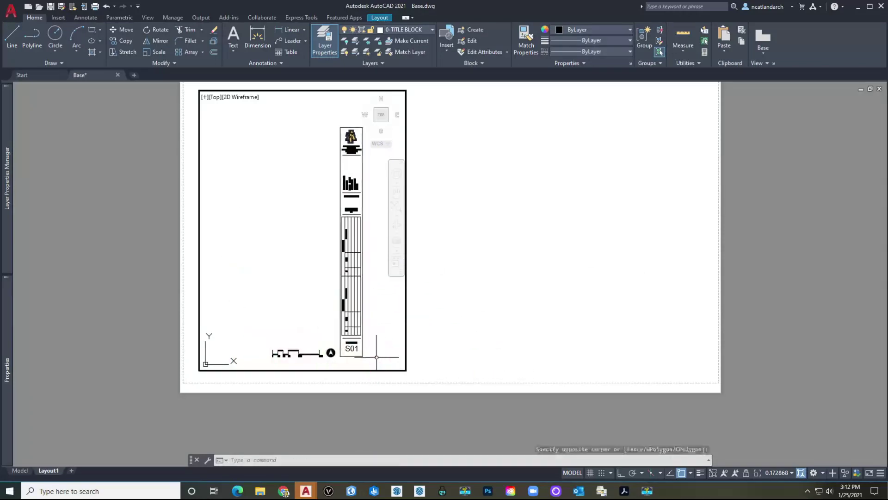
middle_click_drag(375, 361, 369, 356)
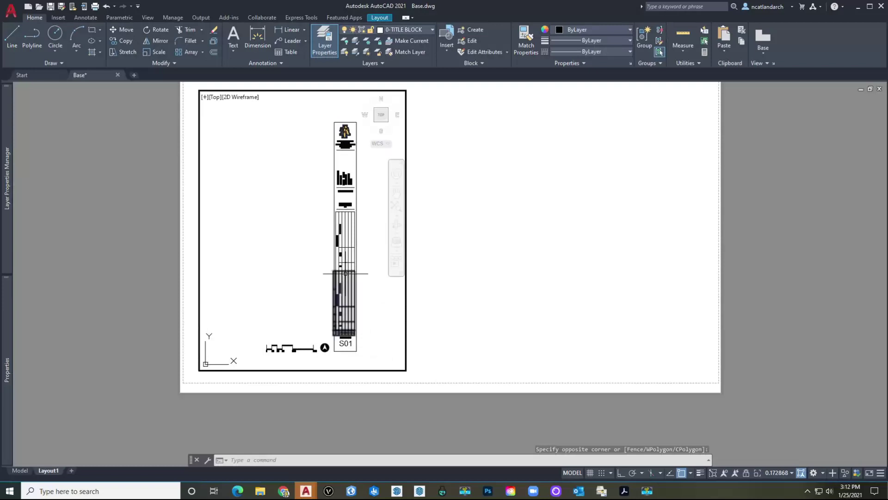
left_click(367, 359)
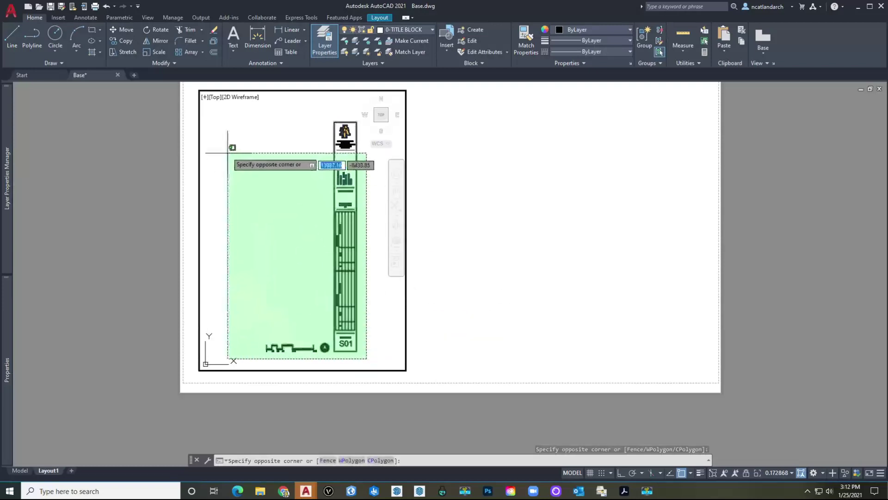
left_click(227, 114)
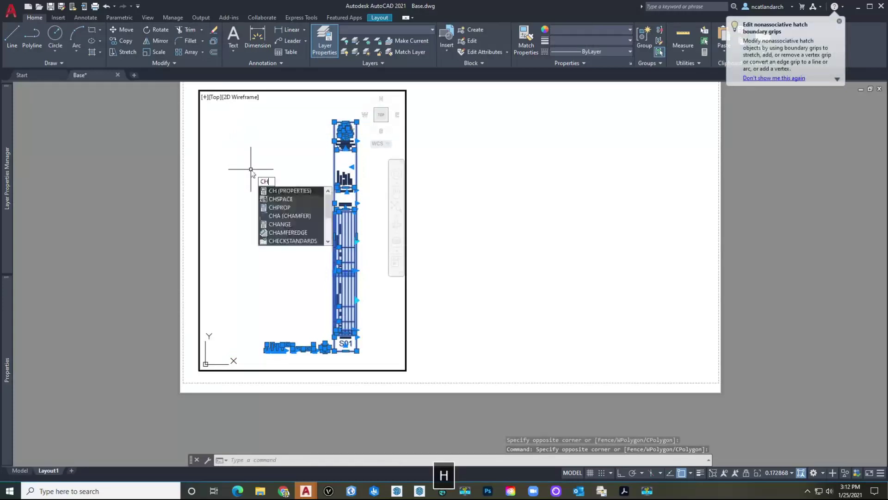
key("Return")
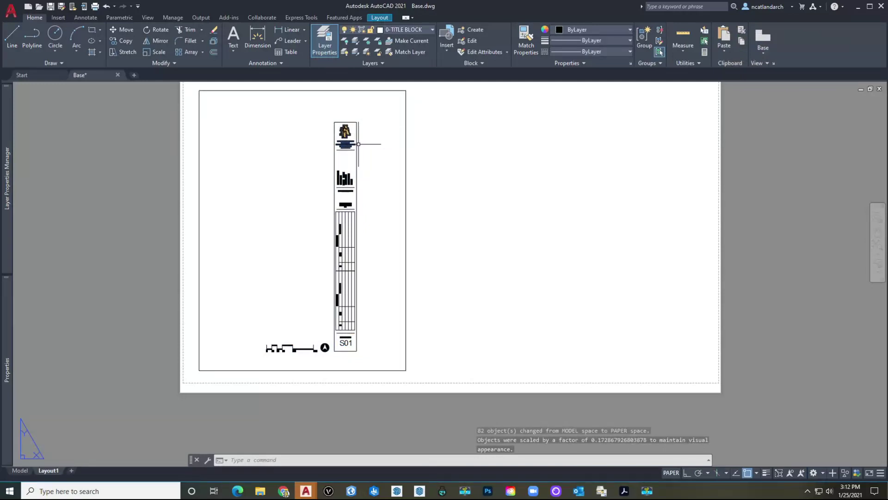
Step: Move the title block, scale bar and north arrow out of the viewport to the sheet's right edge
type("m")
key("space")
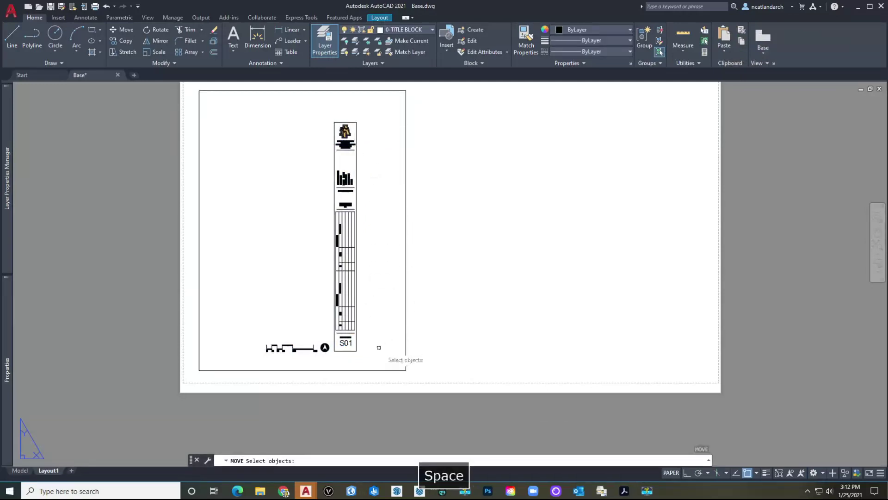
left_click(380, 362)
left_click(252, 108)
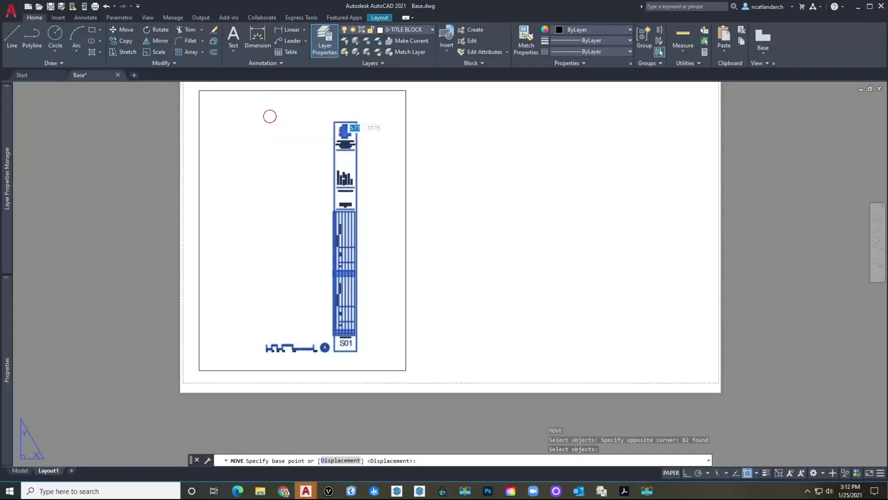
left_click(269, 116)
middle_click_drag(438, 119, 278, 119)
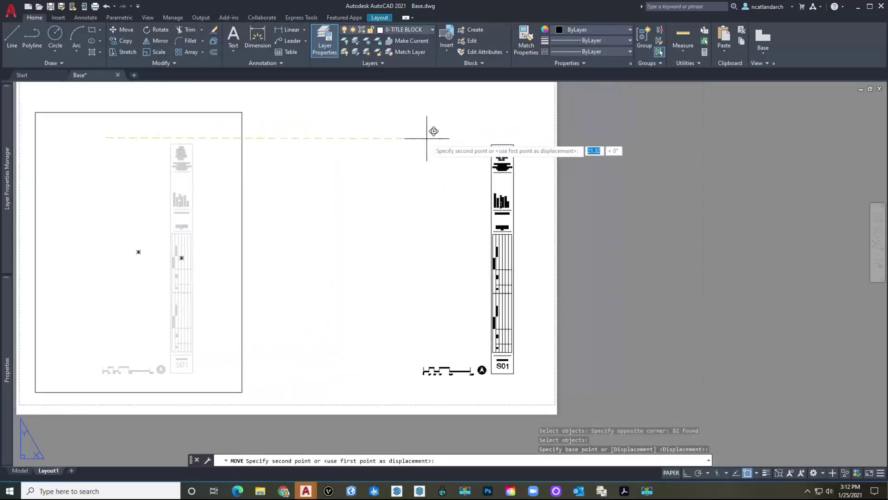
left_click(458, 160)
Step: Scale up the title block, scale bar and north arrow from the block's lower-right corner until the block nearly fills the sheet height
middle_click_drag(478, 175, 342, 174)
scroll(365, 194, "down", 3)
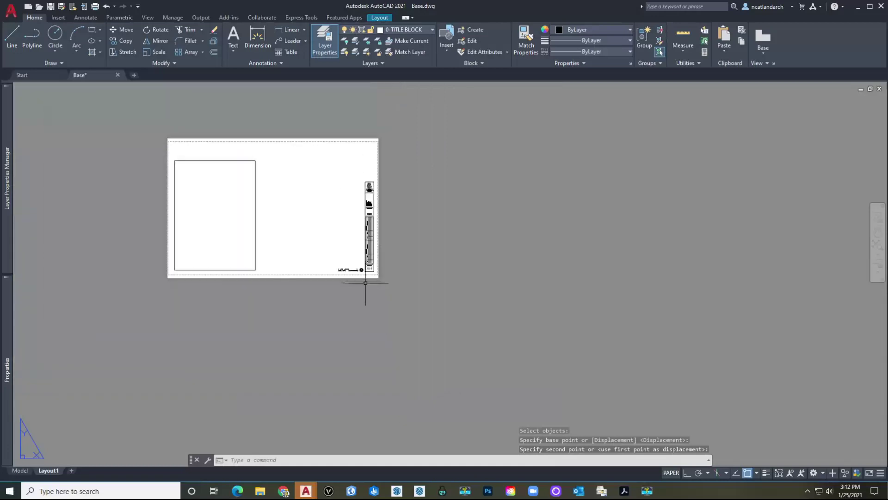
middle_click_drag(378, 289, 378, 321)
key("space")
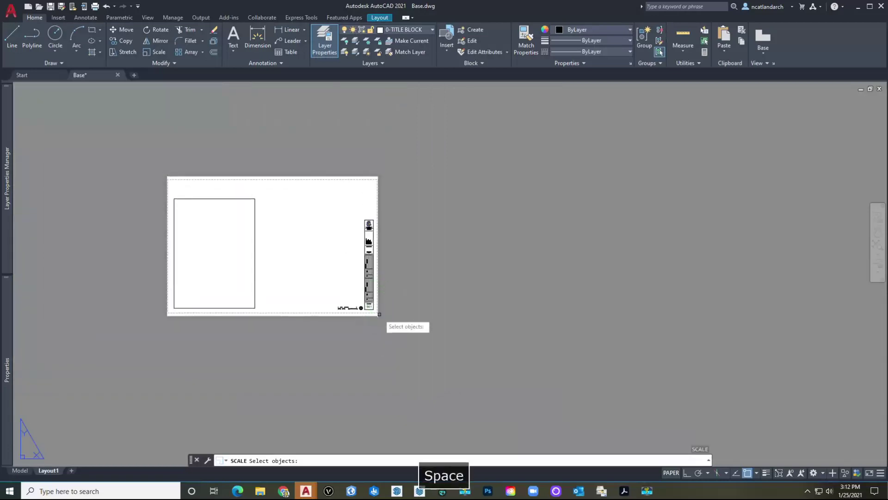
scroll(384, 326, "up", 2)
left_click(388, 333)
left_click(274, 147)
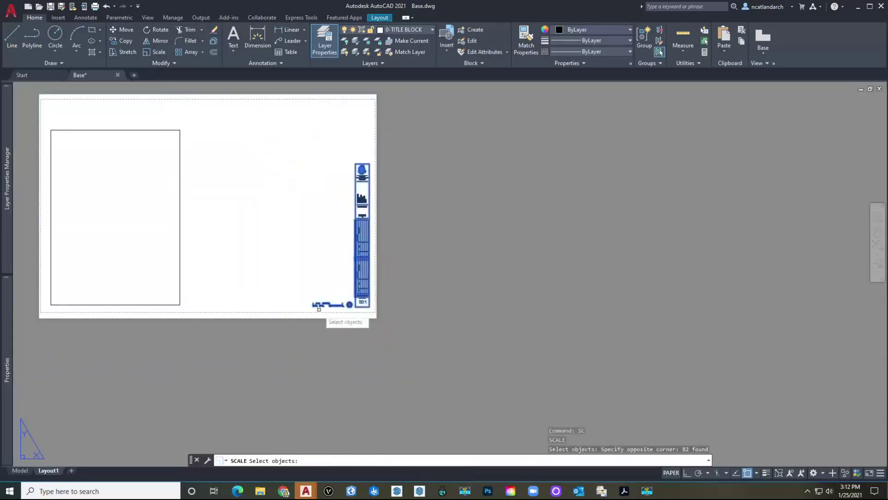
scroll(354, 309, "up", 2)
key("Return")
left_click(392, 300)
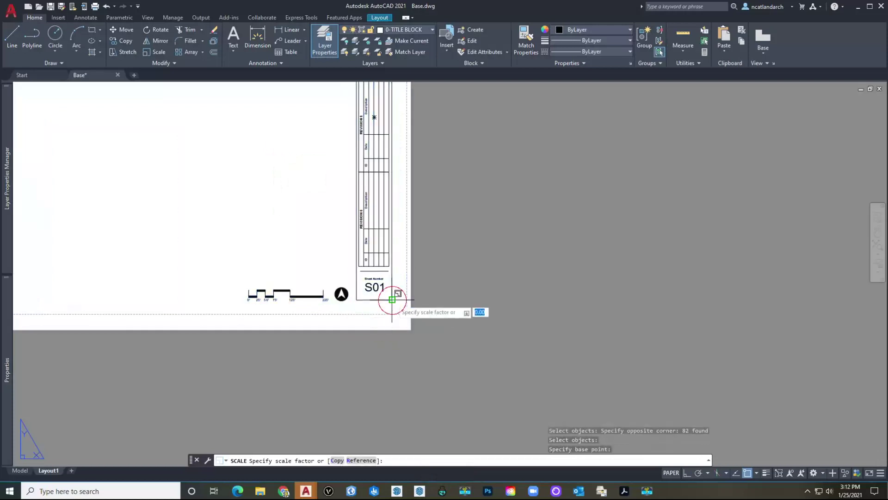
middle_click_drag(328, 180, 327, 244)
scroll(331, 240, "down", 4)
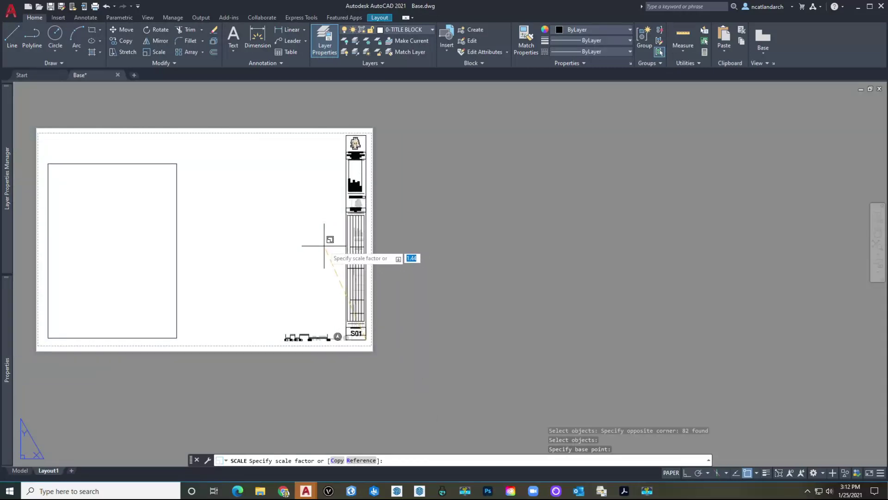
left_click(323, 244)
Step: Move the title block, scale bar and north arrow by the block's upper-right corner, just inside the printable area's upper-right corner
middle_click_drag(321, 246, 330, 271)
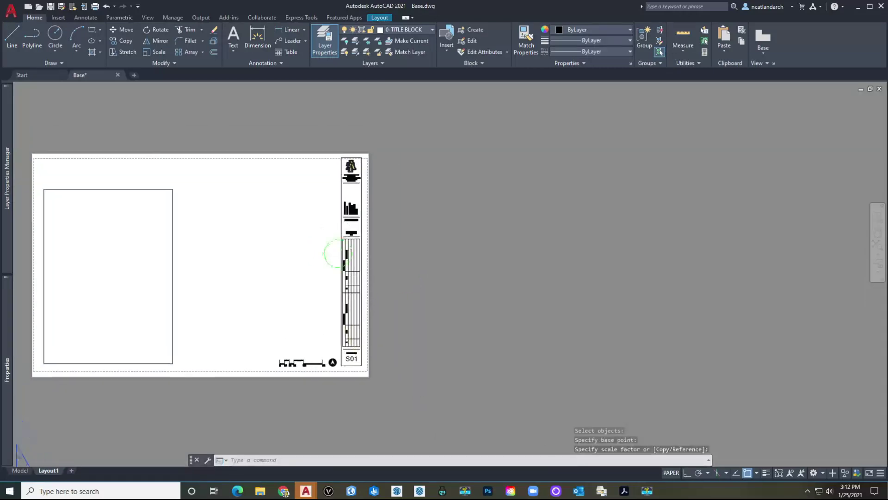
type("m")
key("space")
left_click(406, 375)
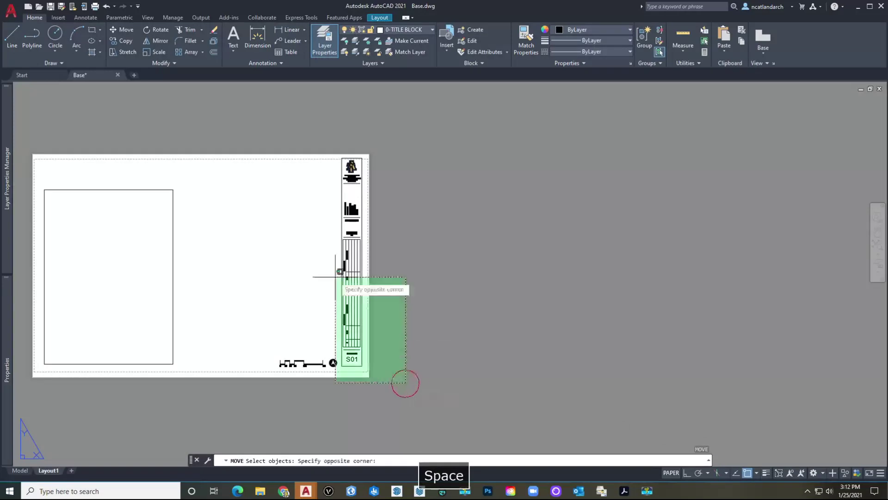
left_click(232, 110)
scroll(360, 150, "up", 4)
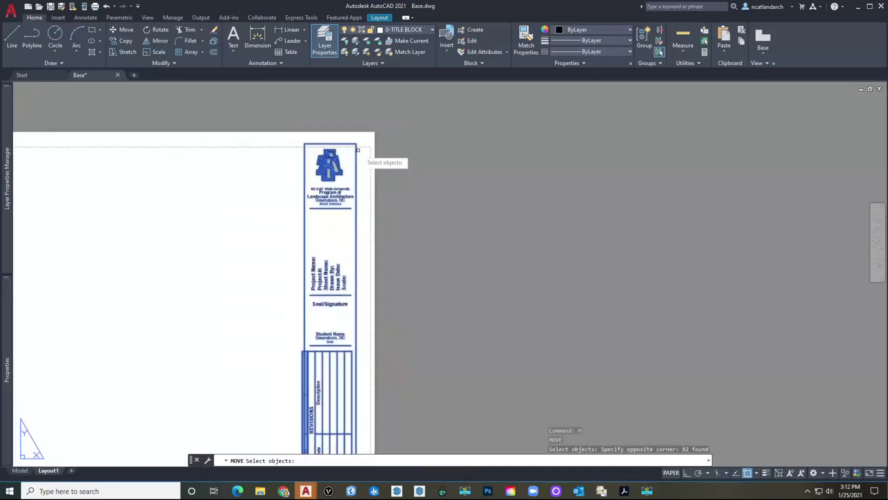
key("Return")
left_click(356, 144)
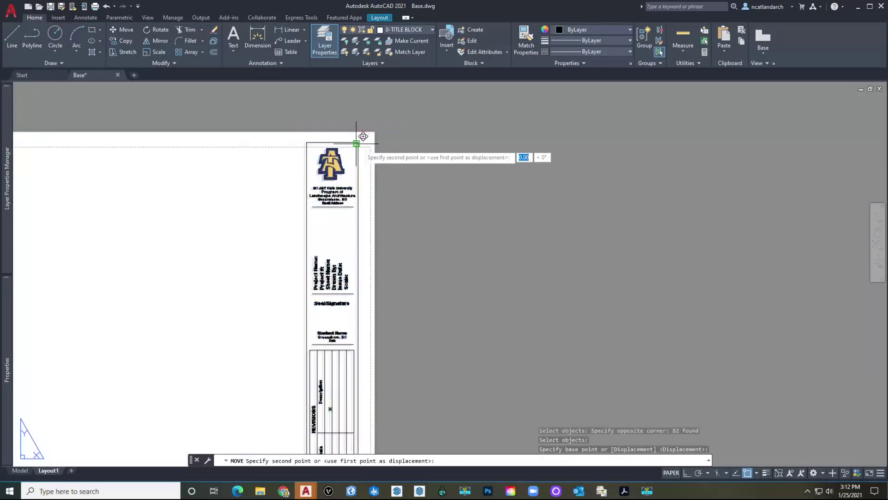
scroll(360, 141, "up", 3)
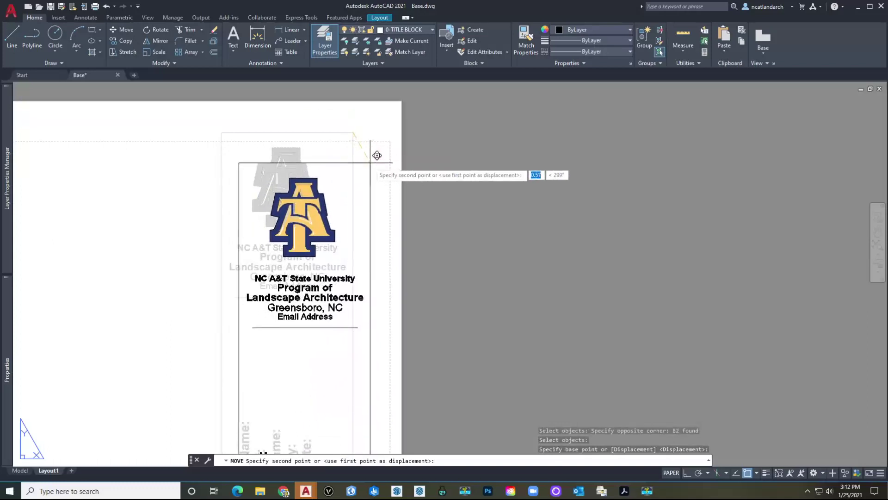
left_click(371, 153)
Step: Move the scale bar and north arrow together slightly up and farther from the title block
scroll(373, 155, "down", 4)
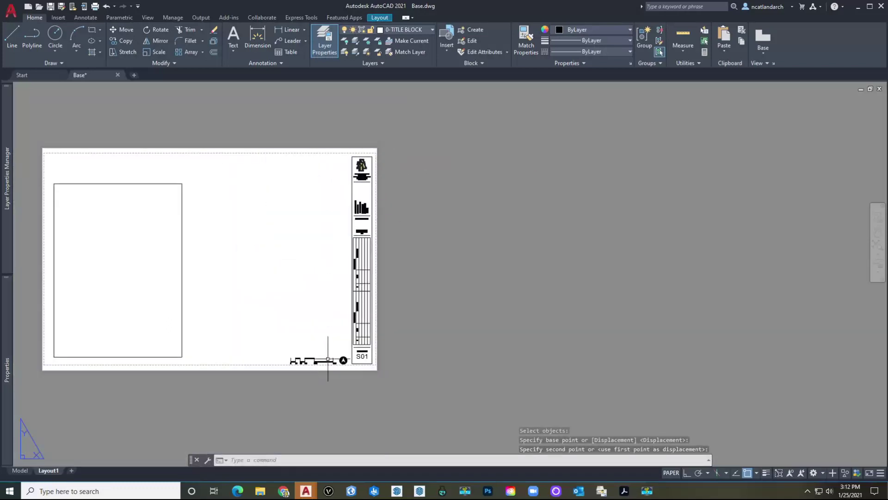
scroll(328, 360, "up", 3)
scroll(344, 364, "down", 3)
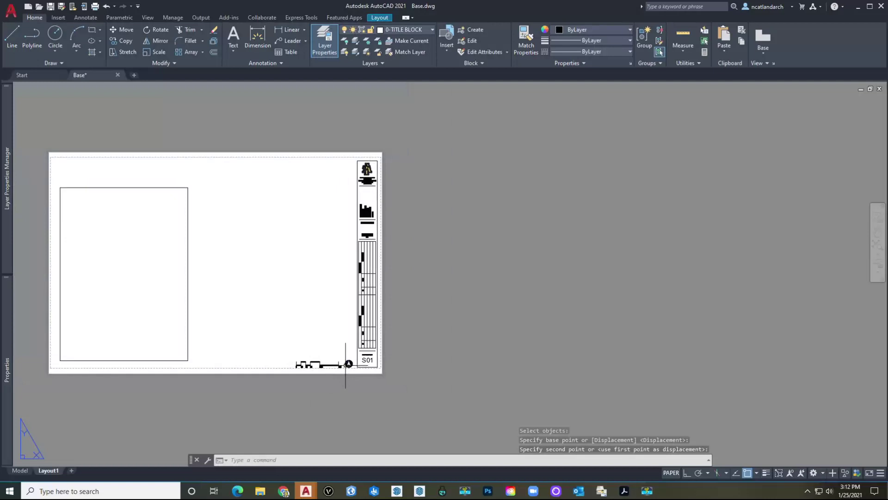
scroll(346, 364, "up", 2)
key("space")
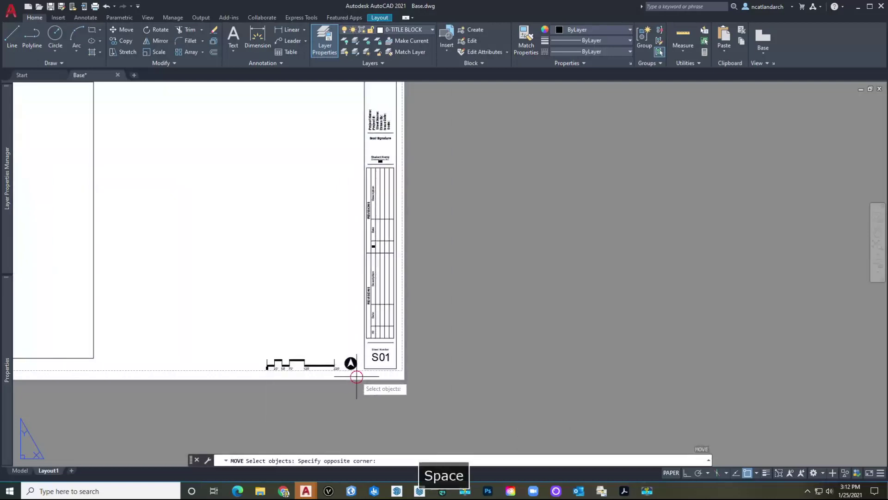
left_click(356, 376)
left_click(258, 317)
key("space")
left_click(268, 324)
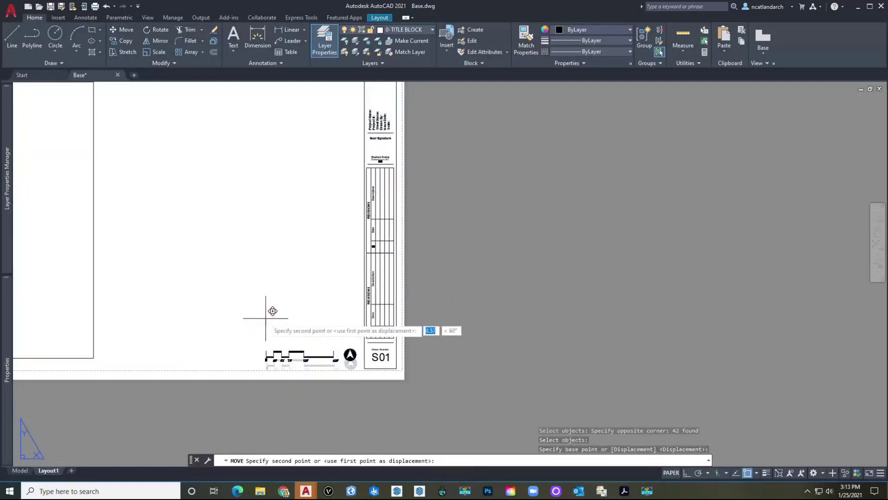
left_click(377, 331)
Step: Move only the title block slightly upward to even out its margins at the sheet's upper and lower edges
scroll(375, 355, "down", 2)
type("m")
key("space")
left_click(400, 383)
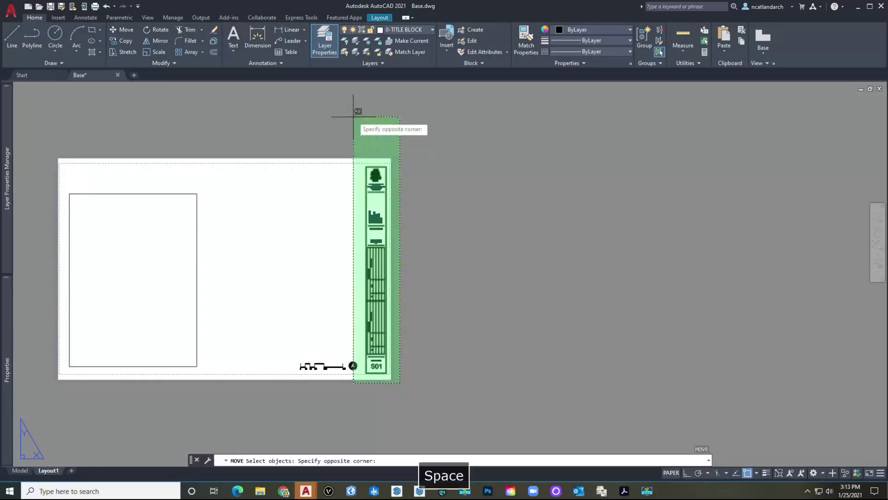
left_click(358, 146)
scroll(377, 380, "up", 2)
scroll(378, 381, "up", 6)
key("space")
left_click(346, 317)
left_click(345, 317)
Step: Stretch the viewport's lower-right corner to the title block's lower-left corner
scroll(348, 311, "down", 8)
middle_click_drag(349, 311, 371, 394)
scroll(403, 335, "down", 4)
middle_click_drag(408, 265, 450, 416)
scroll(444, 393, "down", 3)
middle_click_drag(398, 363, 390, 348)
left_click(229, 396)
left_click(188, 358)
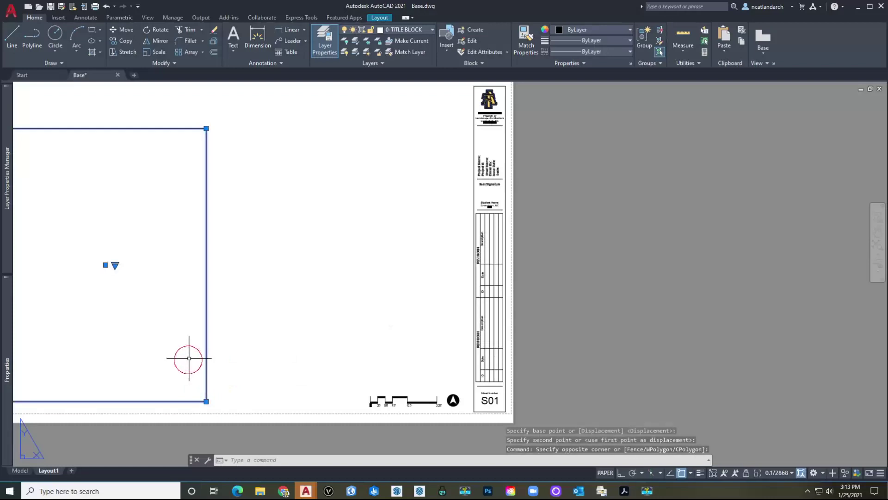
left_click(207, 401)
Step: Stretch the viewport's upper-right corner up to the title block's upper-left corner
middle_click_drag(482, 166, 476, 274)
left_click(467, 231)
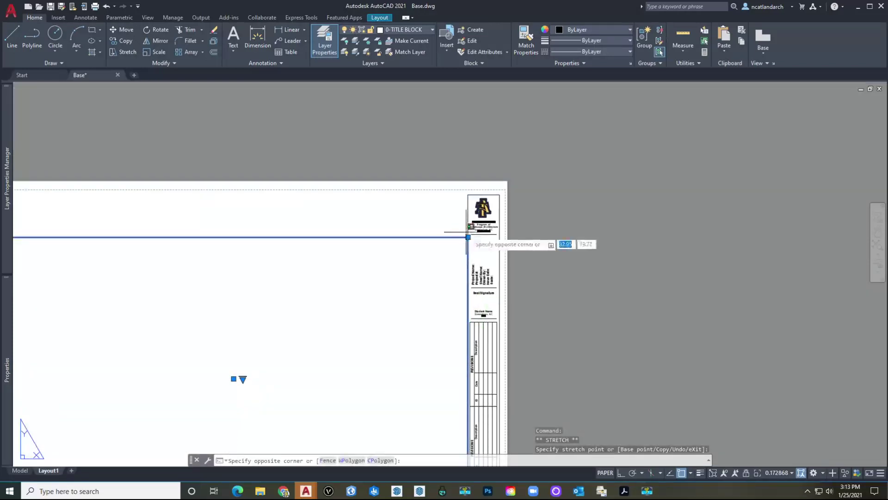
key("Escape")
left_click(468, 237)
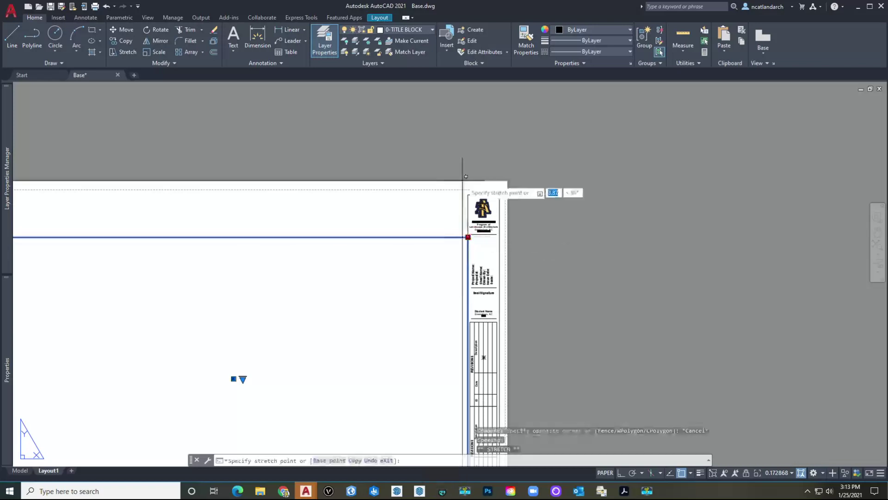
scroll(501, 181, "down", 6)
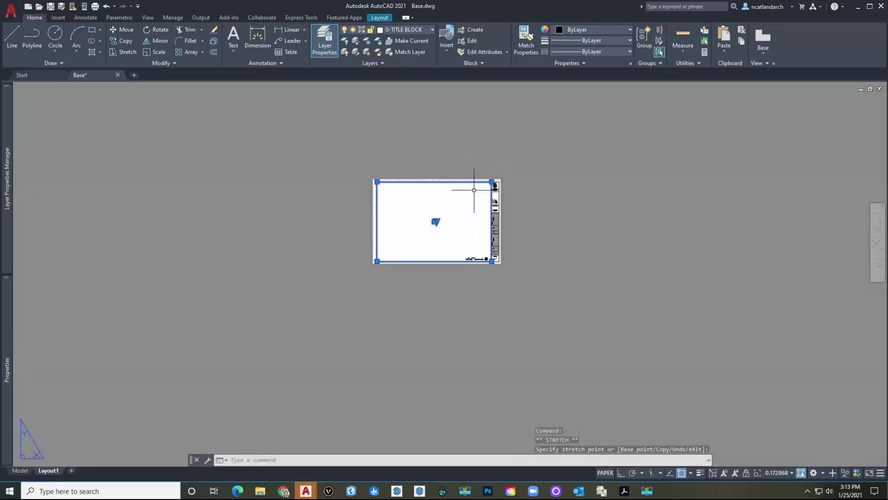
Step: Stretch the viewport's right edge about 0.18 to the left to leave a narrow gap beside the title block
scroll(448, 191, "up", 4)
scroll(554, 180, "up", 8)
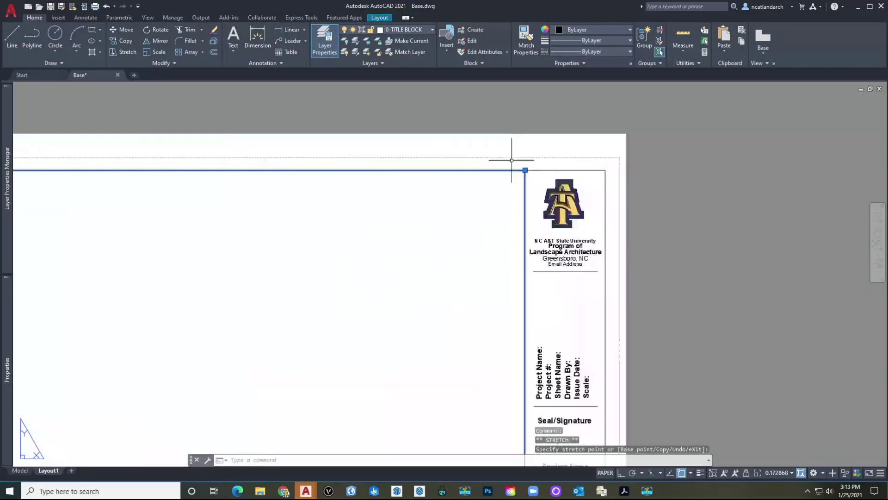
scroll(532, 175, "down", 5)
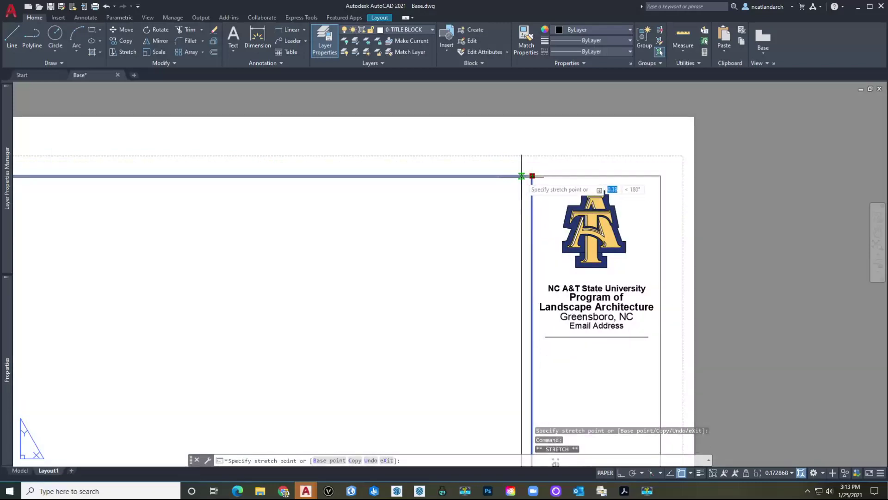
key("Escape")
Step: Open the title block's project information text for editing and enter AutoCAD 1 as the project name
scroll(548, 190, "down", 2)
middle_click_drag(535, 242, 446, 229)
scroll(467, 199, "up", 1)
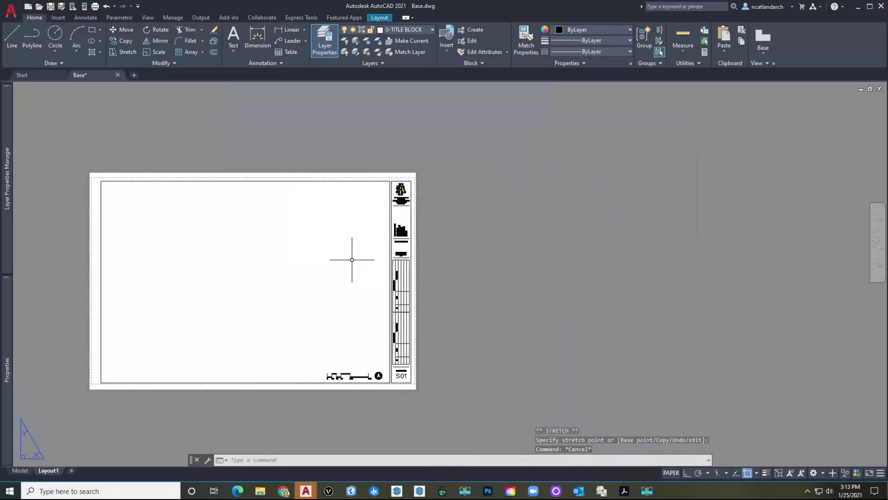
scroll(343, 362, "up", 2)
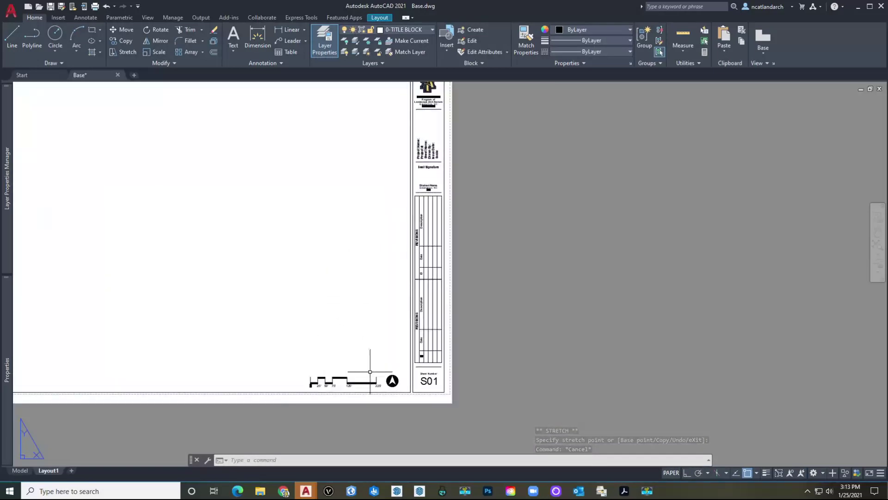
scroll(371, 214, "up", 1)
scroll(395, 190, "up", 5)
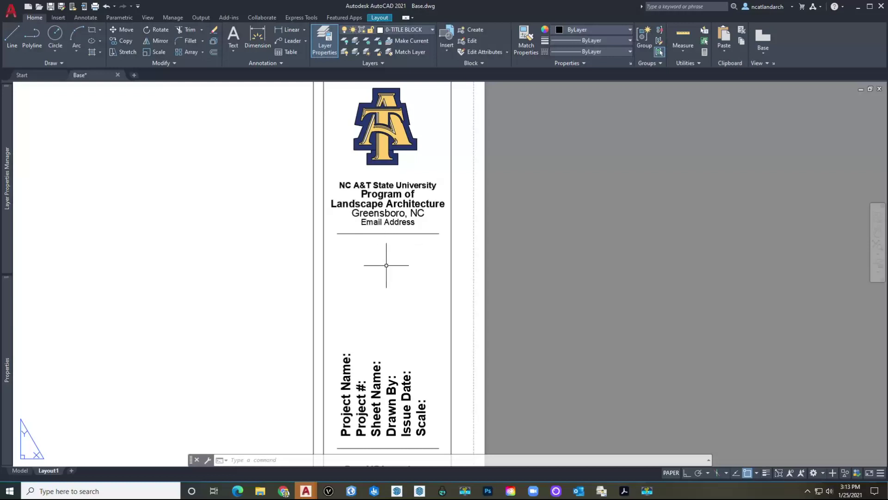
middle_click_drag(363, 319, 353, 258)
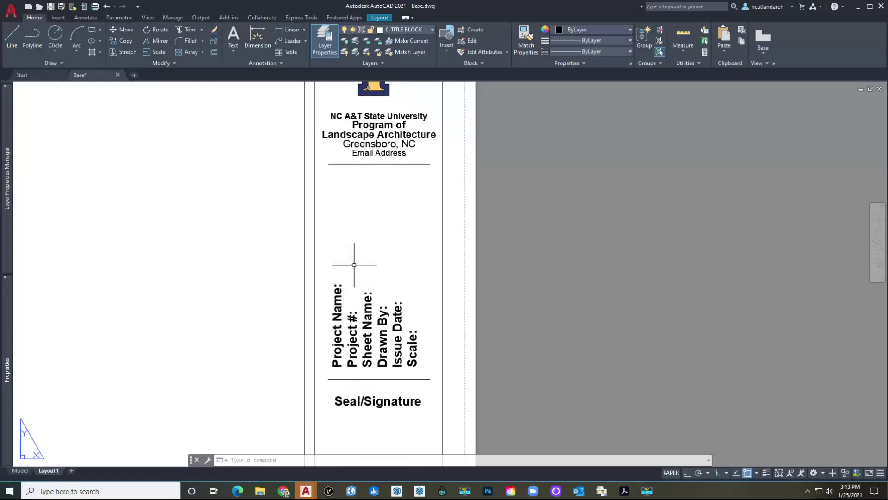
double_click(338, 287)
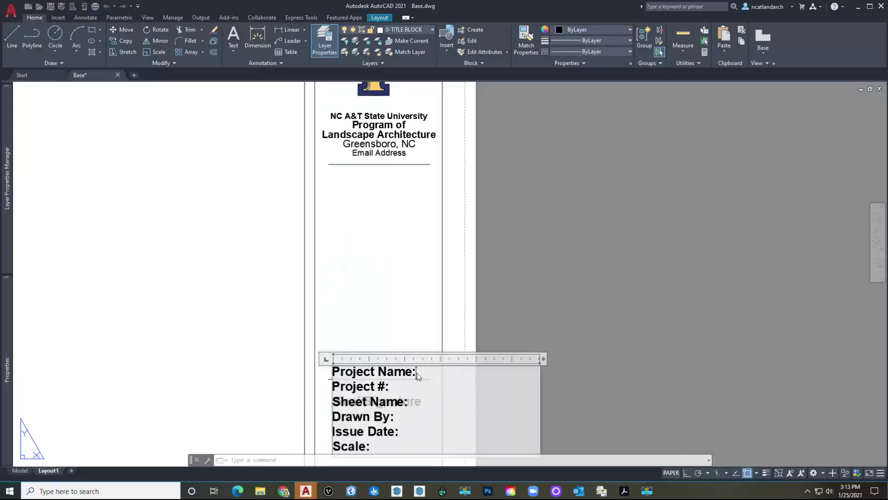
type("AutoCAD")
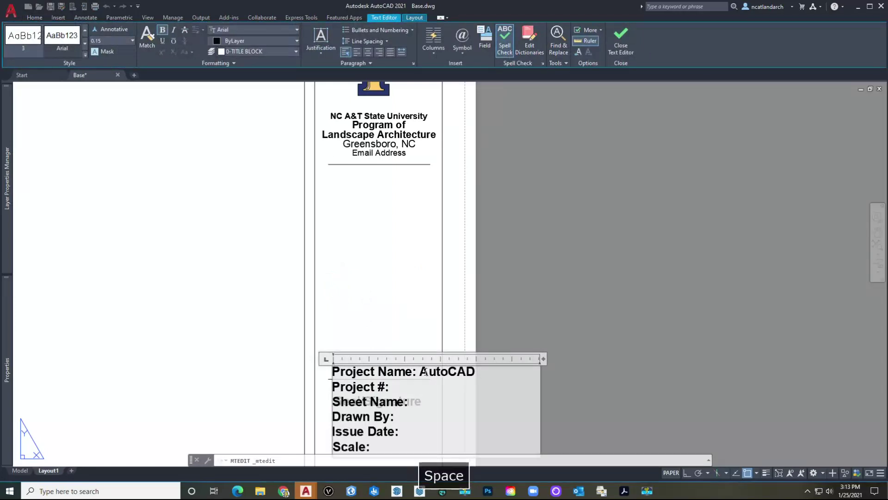
type(" 1")
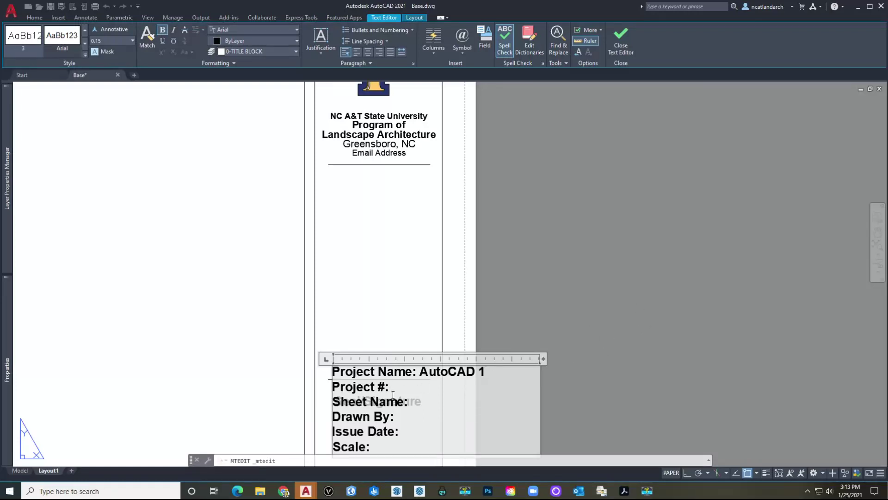
Step: Enter 1 as the project number and Title Block as the sheet name in the project information text
type("1")
type("Titl")
key("BackSpace")
type("le Block")
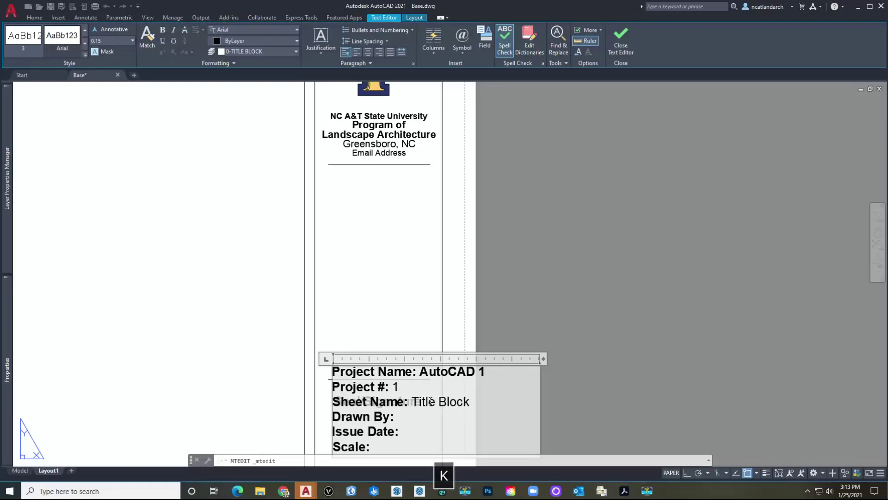
Step: Fill in the drafter's initials and the issue date 1/25/2021, and finish editing the project information text
type("WCH")
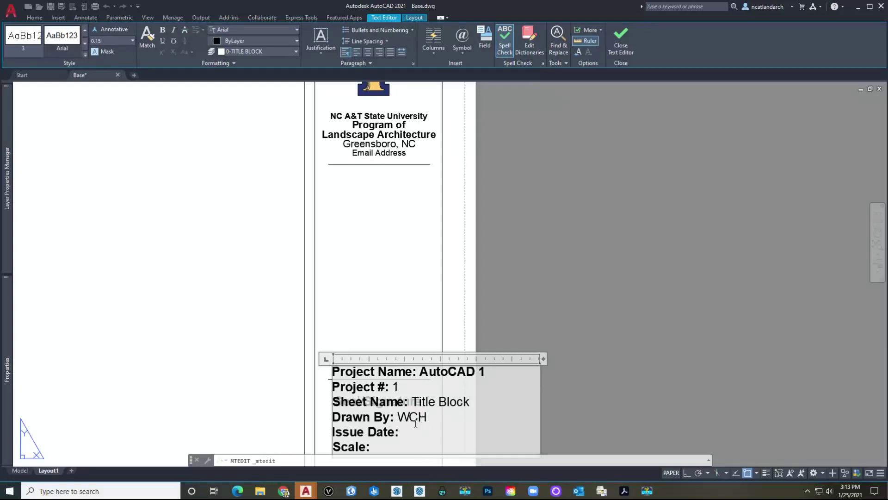
type("1")
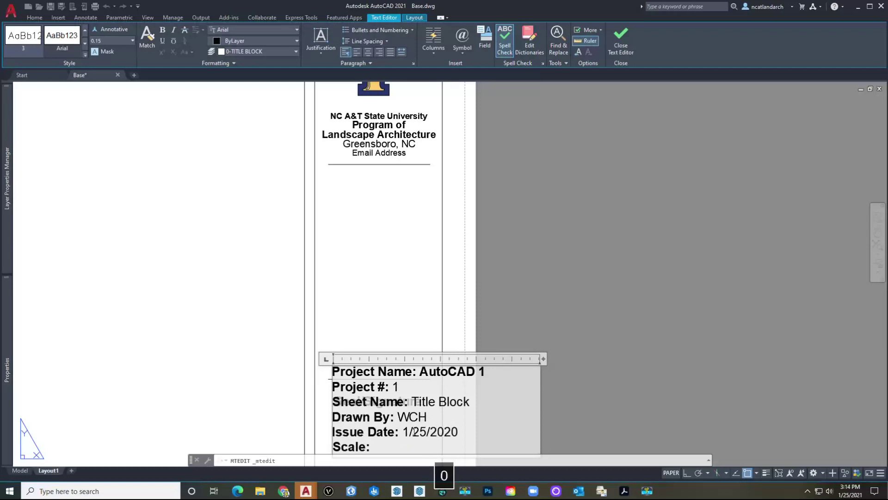
type("/25/2020")
key("BackSpace")
type("1")
scroll(424, 310, "down", 2)
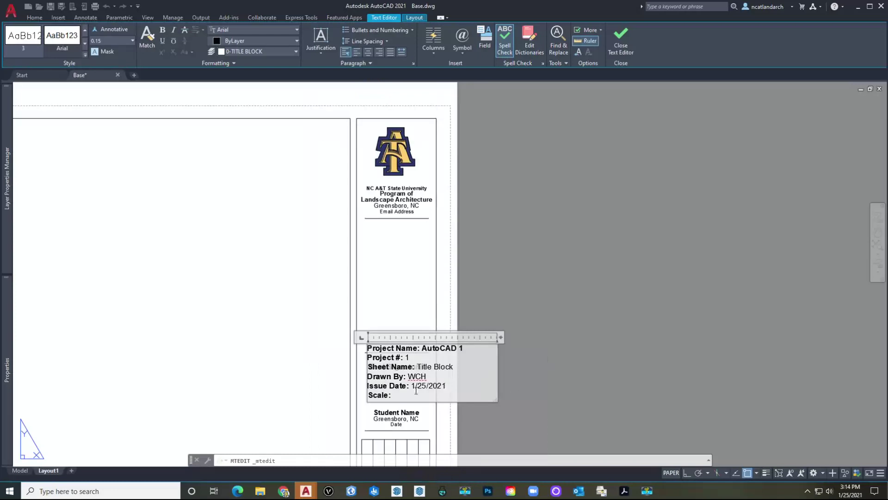
left_click(557, 387)
Step: Inspect the title block's revision tables and sheet number, and the scale bar's labels beside the north arrow
middle_click_drag(402, 384, 376, 199)
scroll(402, 284, "up", 3)
scroll(375, 291, "down", 1)
scroll(414, 326, "down", 3)
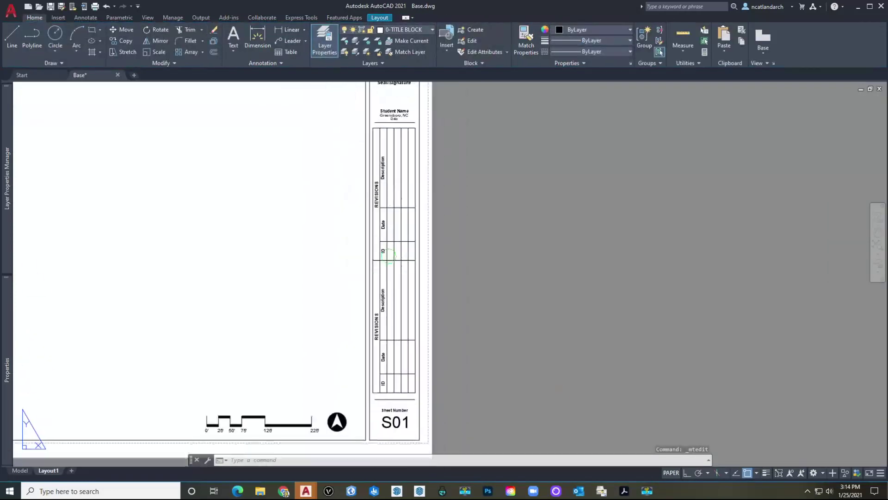
scroll(414, 326, "down", 5)
middle_click_drag(301, 237, 347, 298)
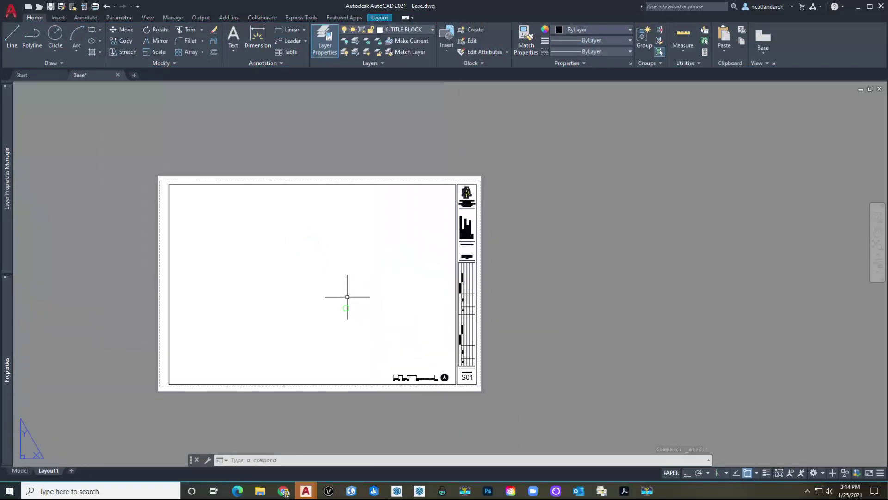
scroll(438, 425, "up", 10)
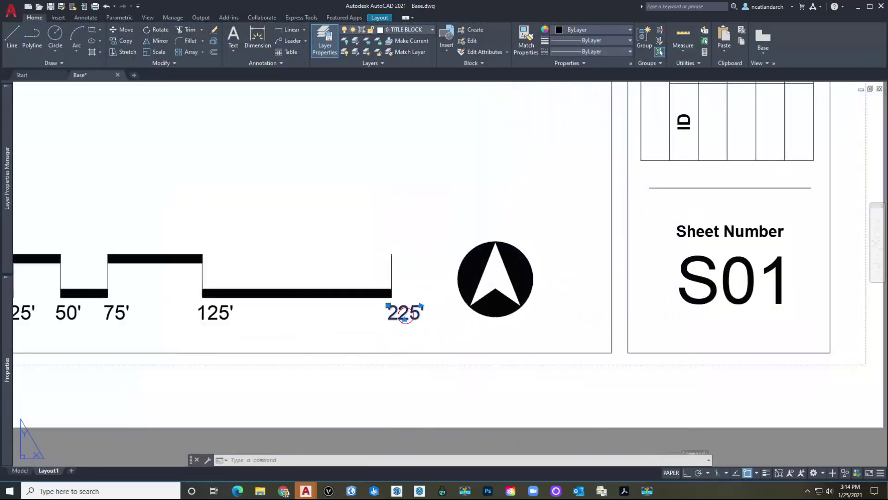
Step: Change the 225' and 125' labels under the scale bar to 0'
double_click(410, 315)
left_click_drag(410, 319, 311, 301)
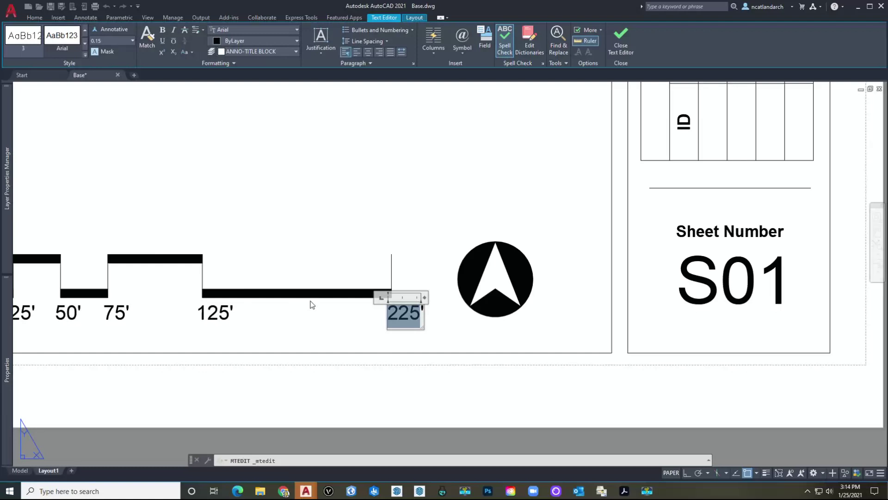
type("0")
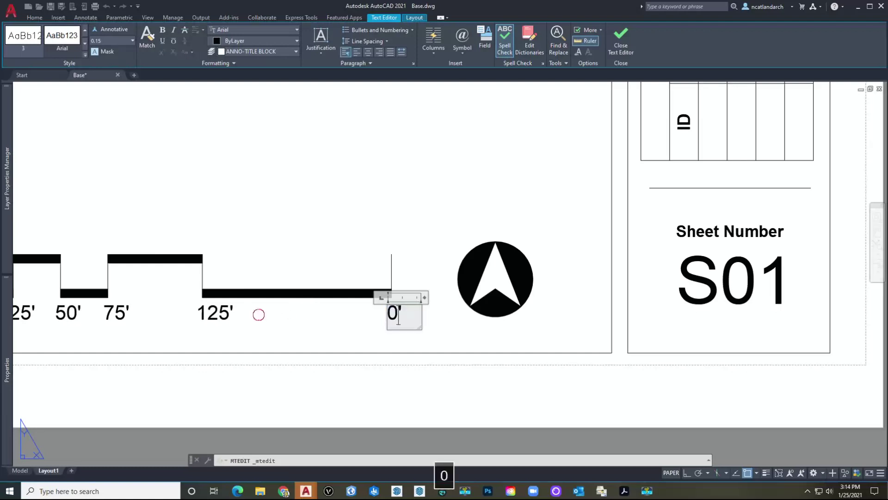
left_click(258, 314)
double_click(228, 311)
left_click_drag(233, 318, 171, 319)
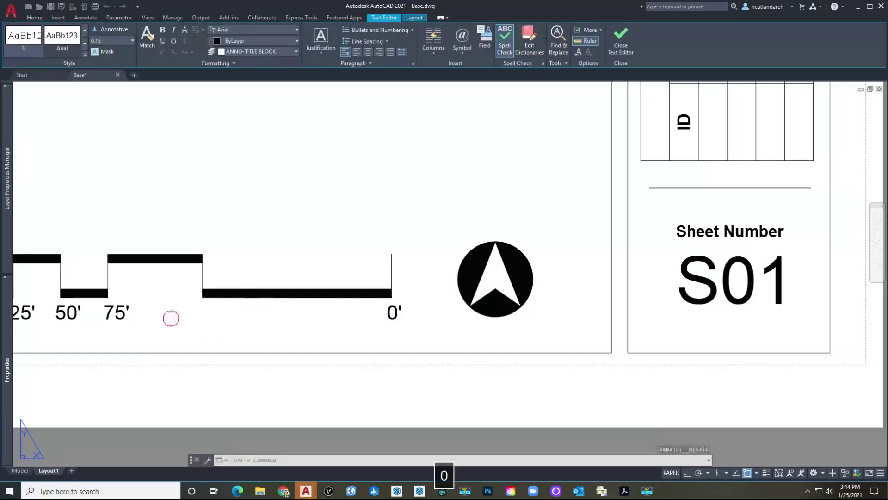
type("0")
left_click(312, 317)
Step: Change the scale bar's 75', 50' and 25' labels to 0' and finish the text edits
double_click(249, 314)
left_click_drag(229, 313, 139, 314)
type("0")
left_click(208, 326)
double_click(205, 314)
type("0")
left_click(157, 320)
double_click(160, 316)
type("0")
left_click(124, 333)
Step: Stretch the viewport's upper-left corner onto the matching corner of the sheet border, and deselect the viewport
scroll(204, 293, "down", 5)
middle_click_drag(204, 293, 444, 331)
scroll(387, 332, "down", 3)
scroll(218, 199, "up", 4)
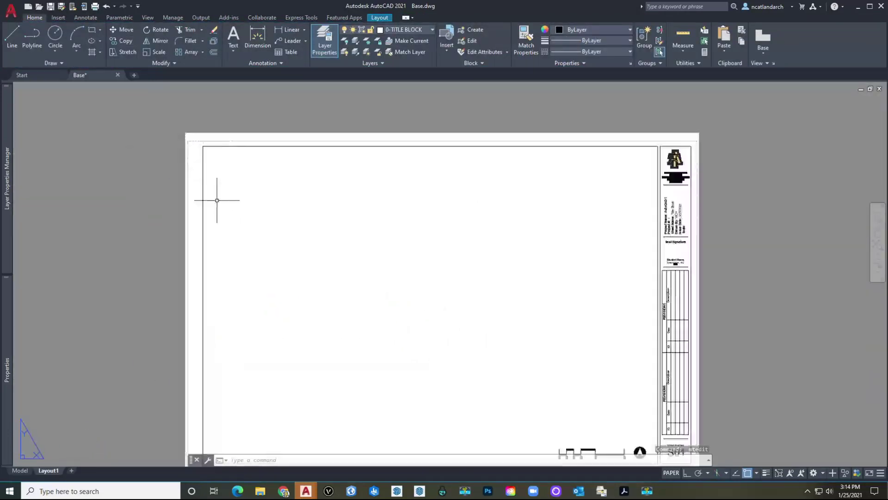
left_click(193, 116)
scroll(205, 127, "up", 2)
left_click(206, 126)
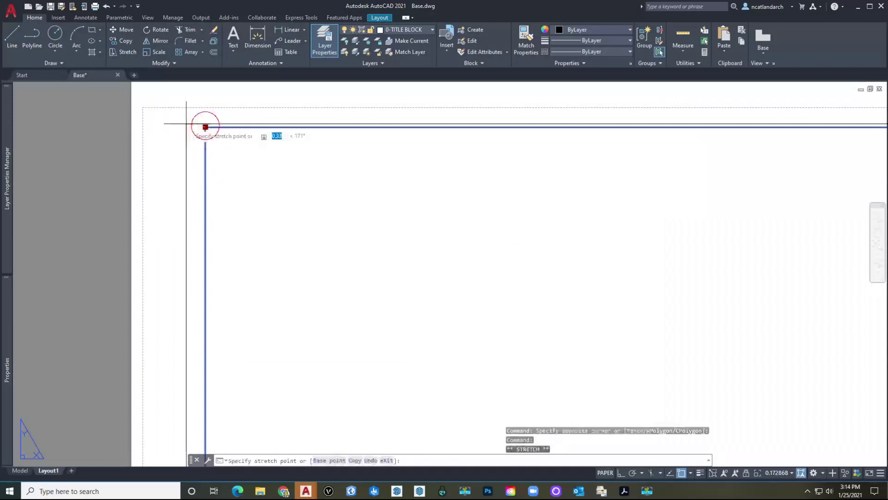
scroll(205, 128, "down", 5)
scroll(224, 154, "down", 3)
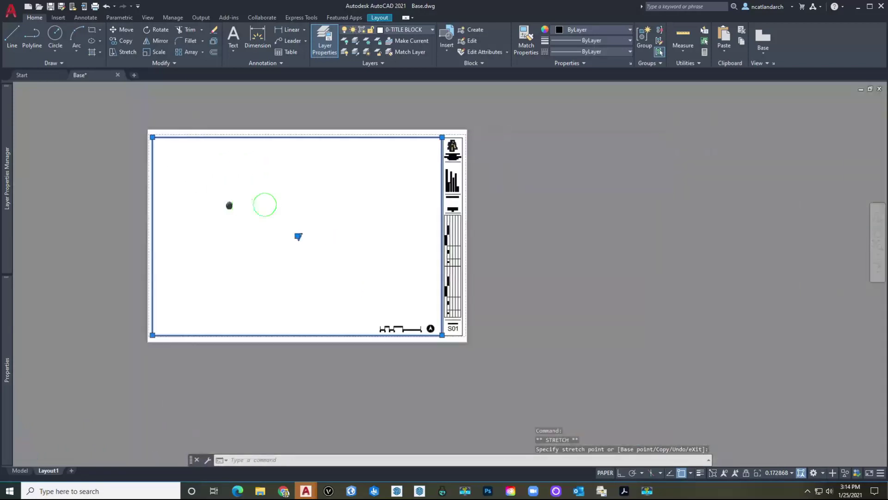
key("Escape")
middle_click_drag(253, 269, 255, 294)
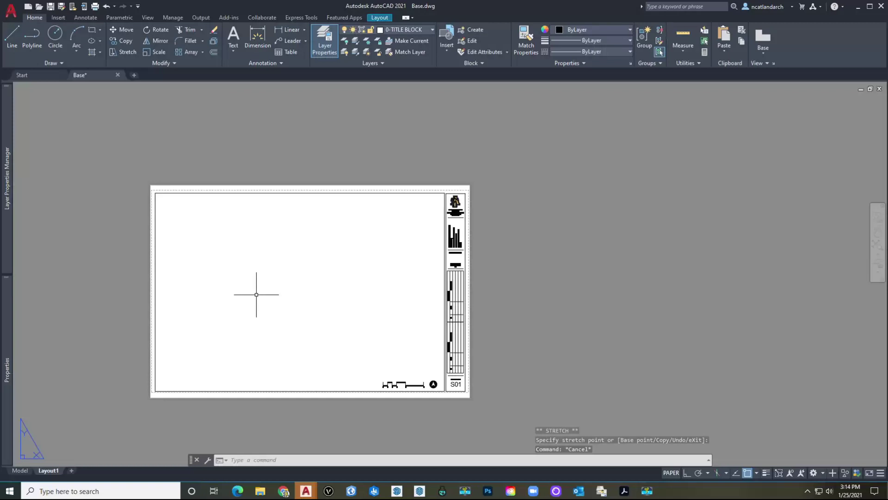
Step: Start plotting Layout1 to PDF and create a desktop folder named AutoCAD Part 1 for the plot file
key("ctrl+p")
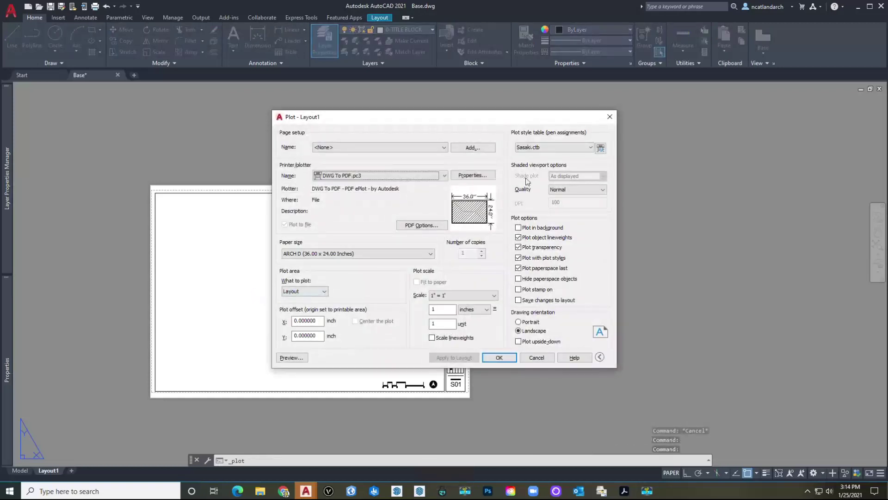
left_click(501, 361)
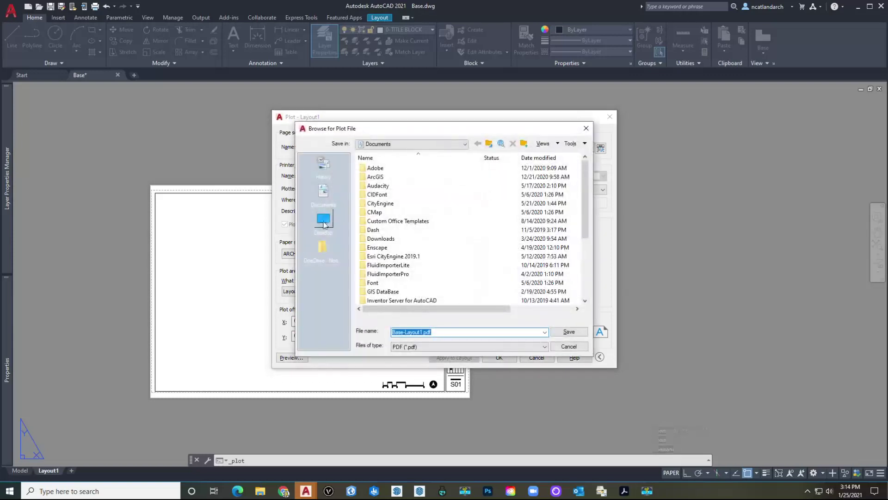
left_click(322, 219)
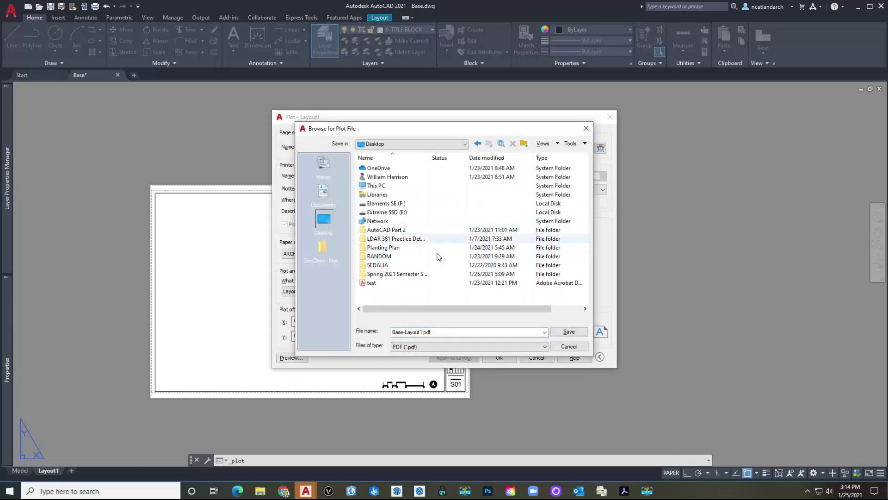
right_click(379, 297)
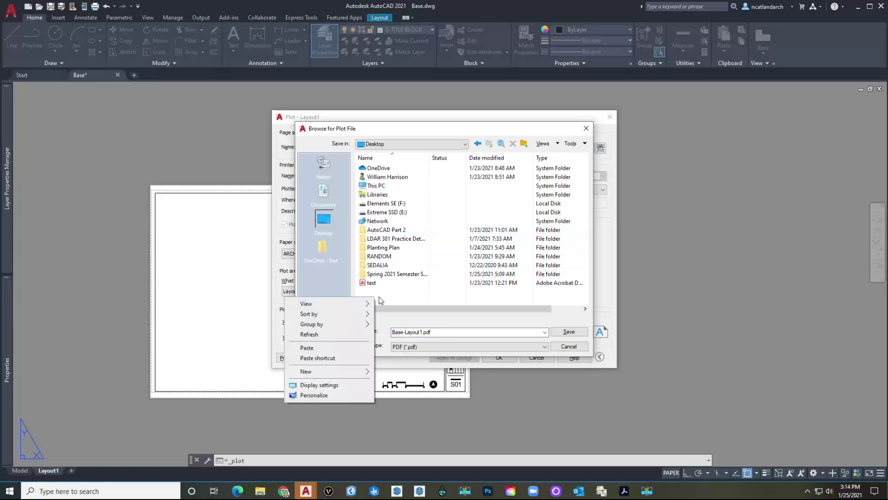
mouse_move(319, 371)
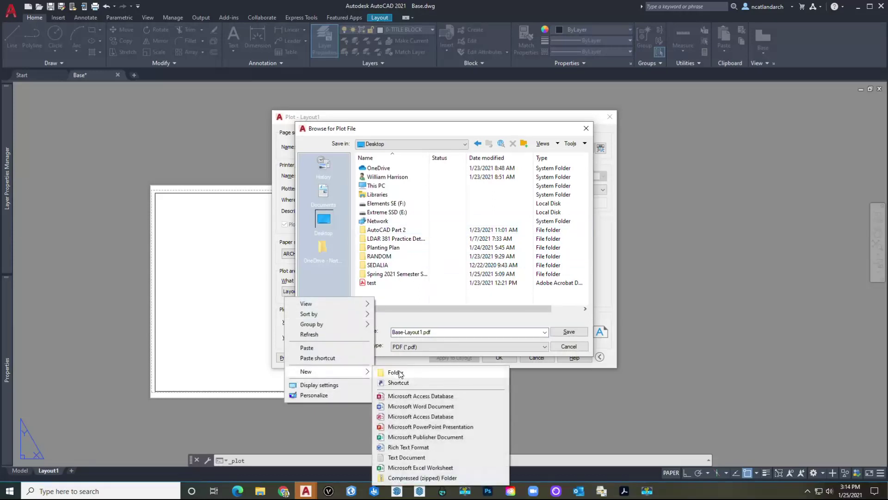
left_click(399, 373)
type("A")
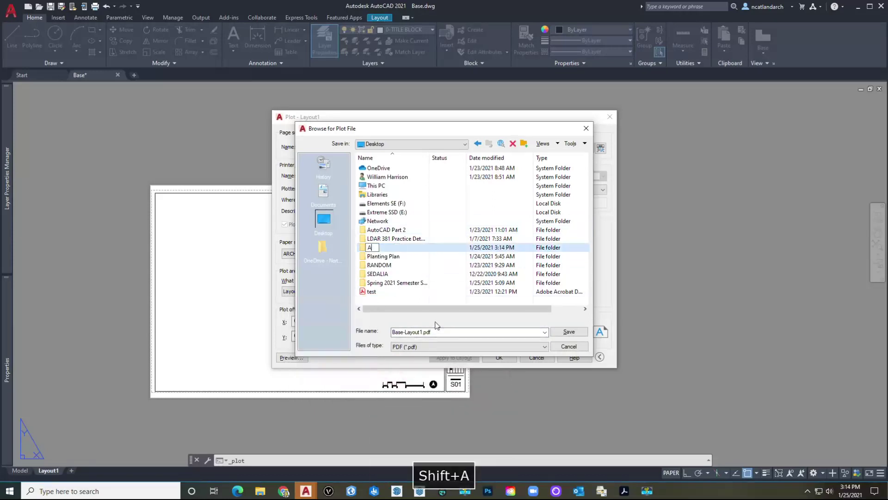
type("utoCAD ")
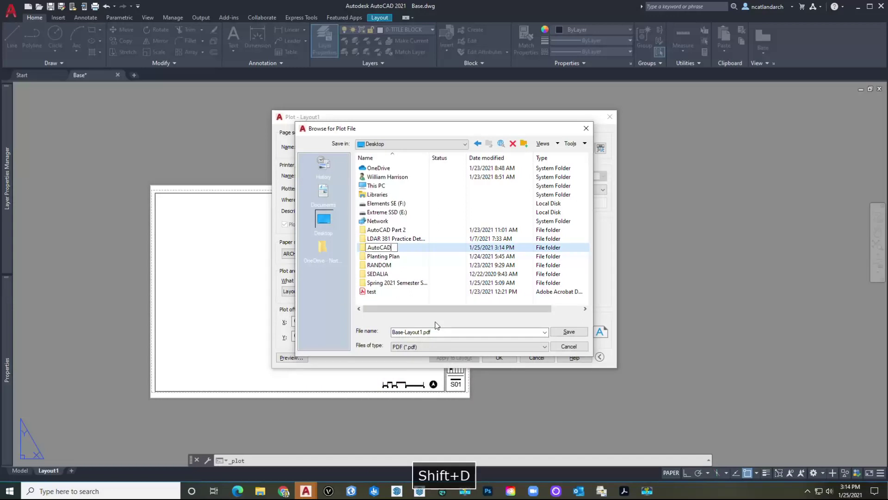
type("Part 1")
key("Return")
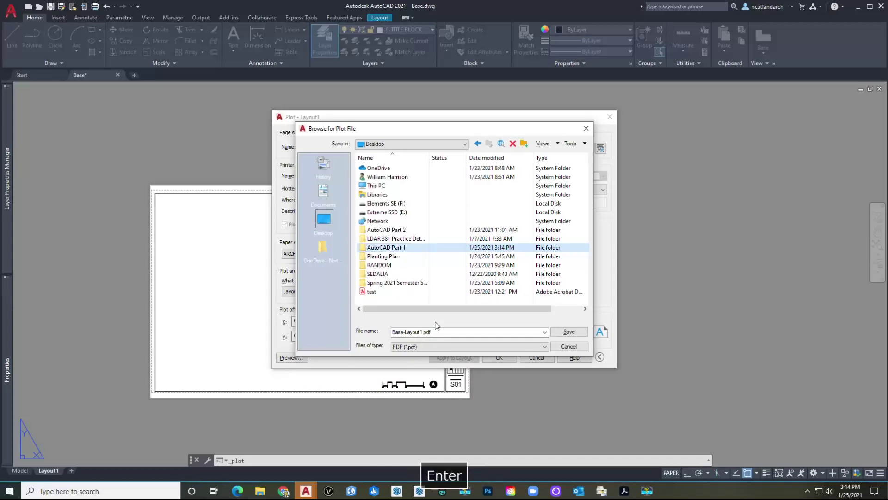
Step: Save the plot as 24x36 Title Block in the AutoCAD Part 1 folder and view the PDF in a maximized window
double_click(399, 248)
left_click(464, 331)
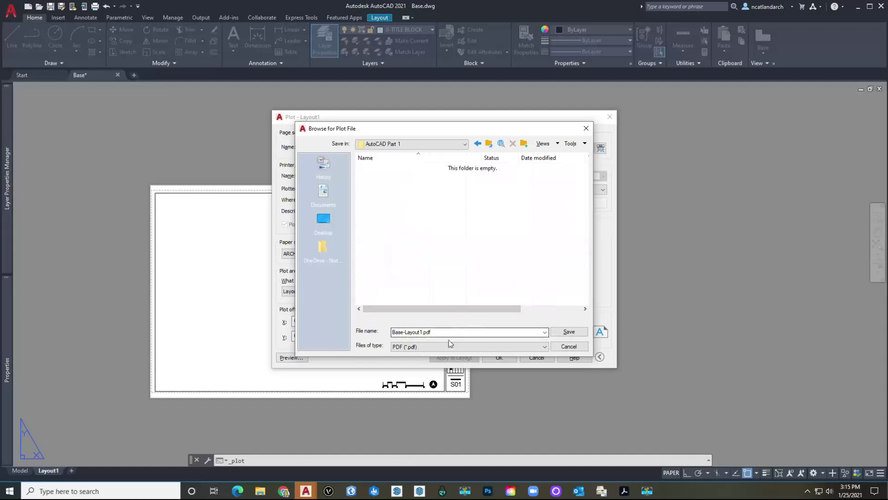
double_click(460, 333)
key("2")
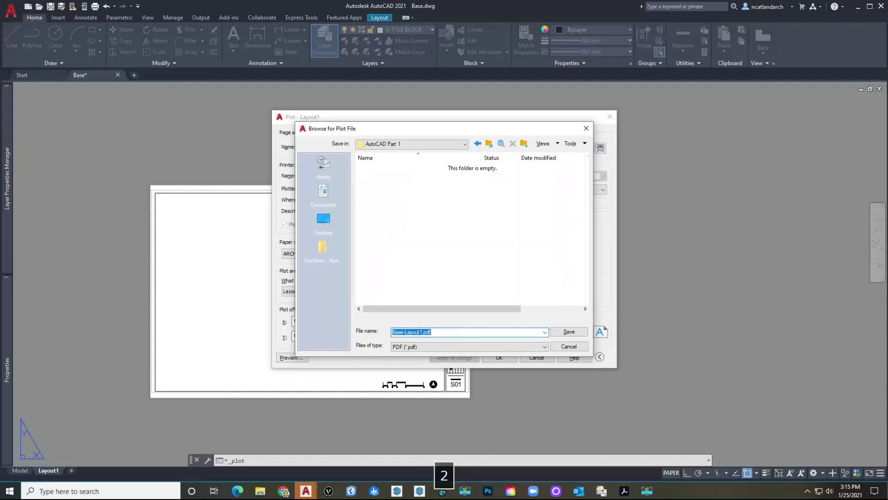
type("4x36")
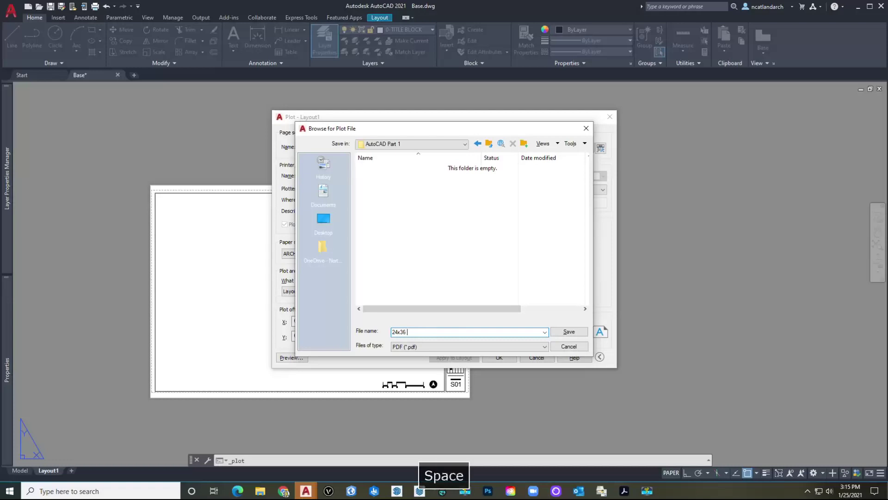
type(" Title Block")
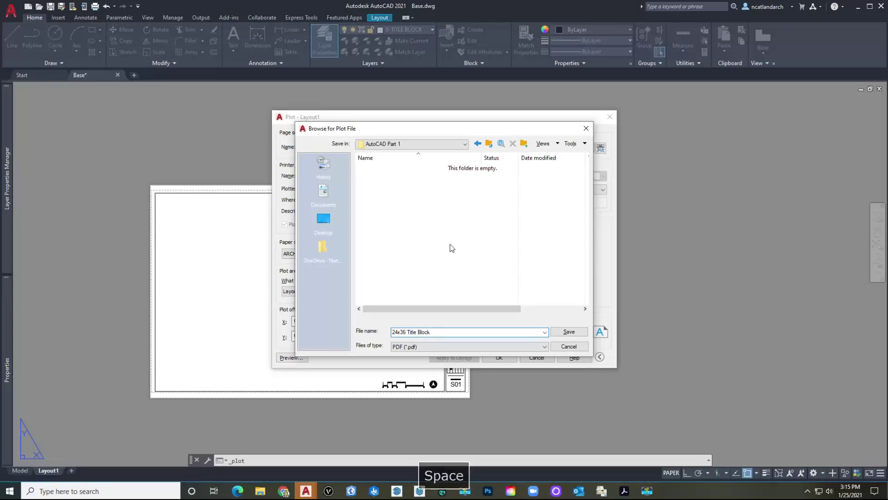
left_click(568, 332)
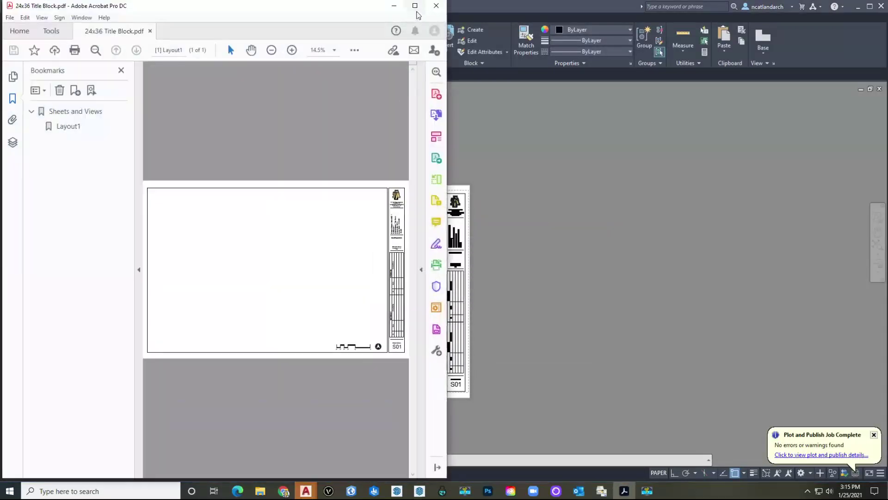
left_click(415, 6)
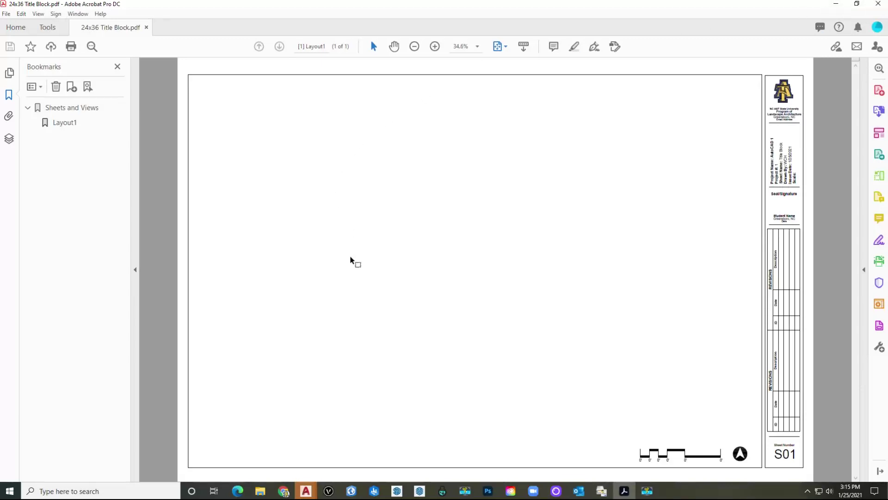
Step: Switch to Blackboard in Chrome, enter student preview, and open assignment A#2 in learning unit LU #2 AutoCAD Part 1
left_click(284, 490)
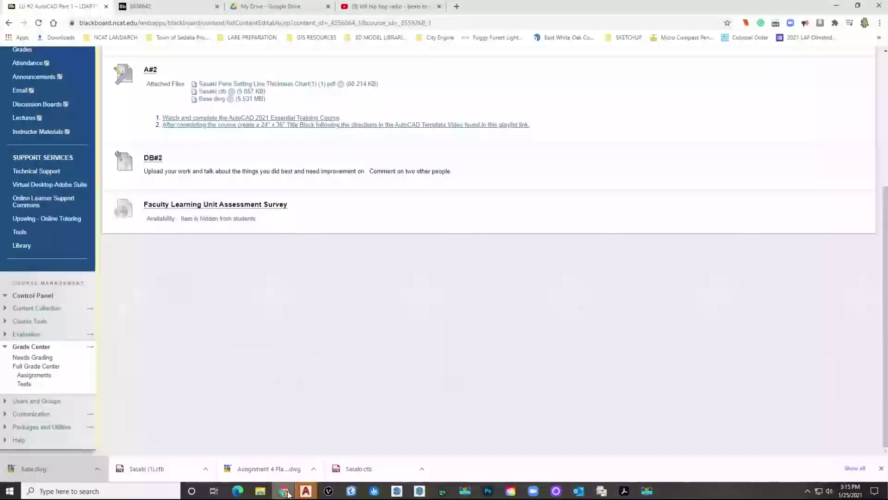
scroll(296, 323, "up", 3)
scroll(290, 323, "up", 2)
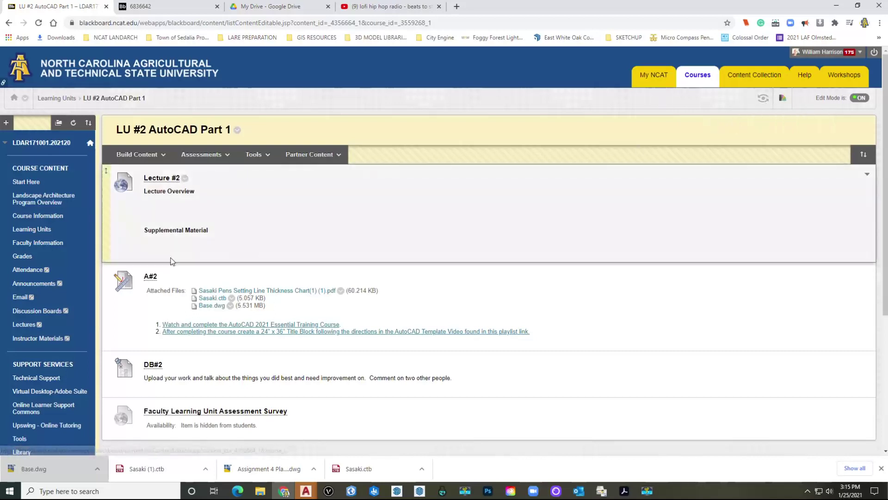
left_click(763, 98)
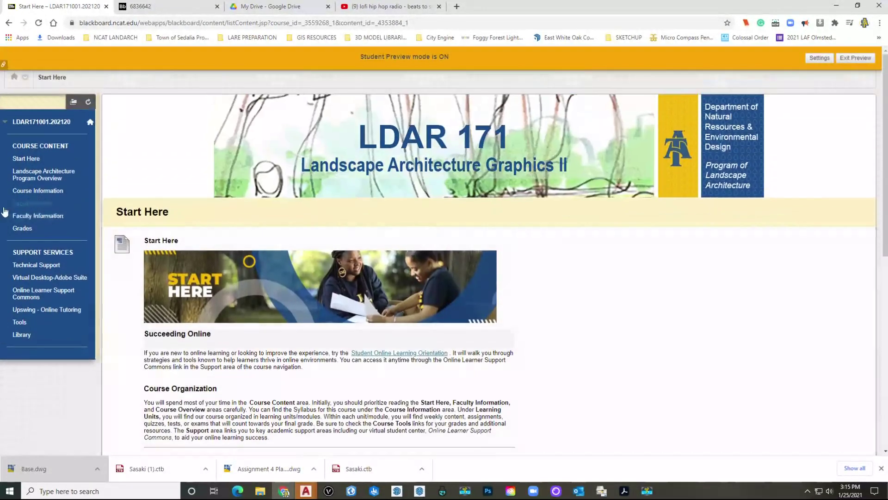
left_click(33, 204)
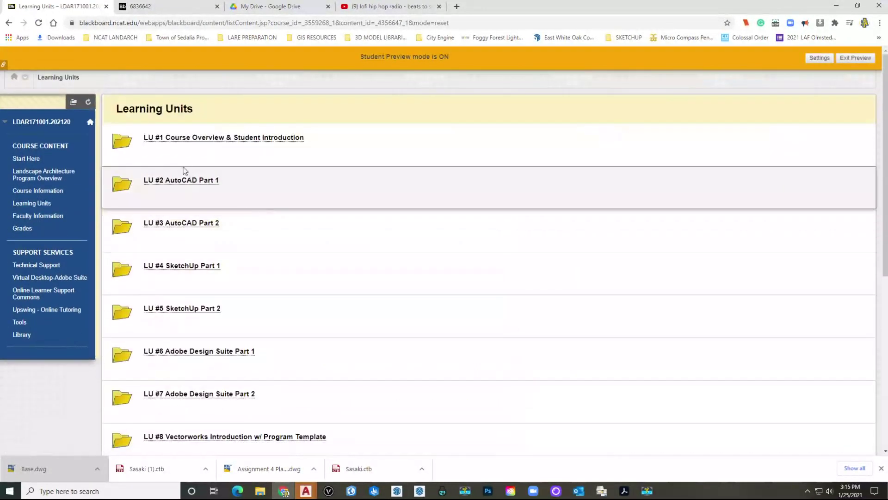
left_click(183, 181)
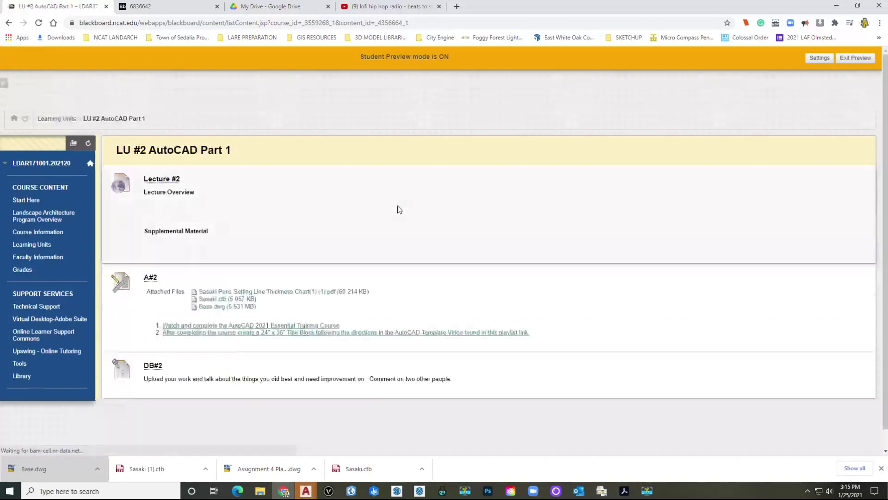
left_click(150, 236)
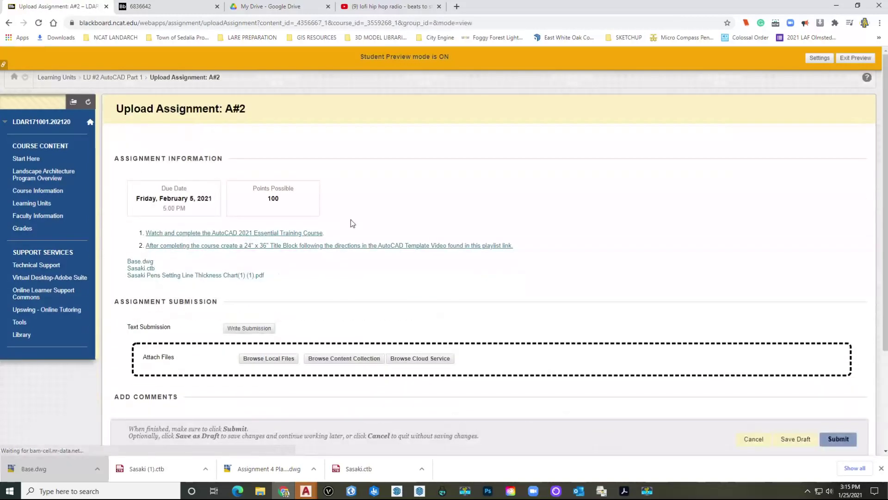
Step: Attach 24x36 Title Block.pdf from the desktop's AutoCAD Part 1 folder to assignment A#2, and cancel the submission
scroll(350, 220, "down", 1)
scroll(351, 219, "down", 1)
left_click(254, 265)
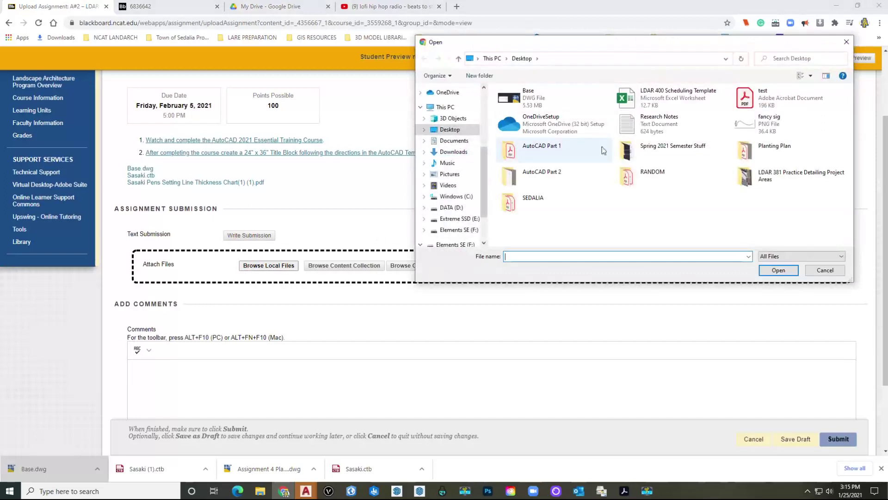
left_click(553, 157)
double_click(553, 158)
left_click(539, 102)
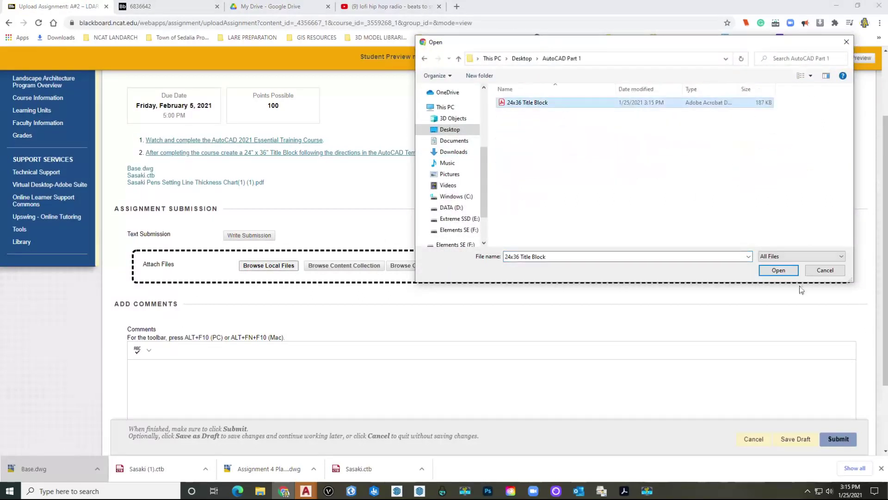
left_click(778, 270)
scroll(764, 381, "down", 2)
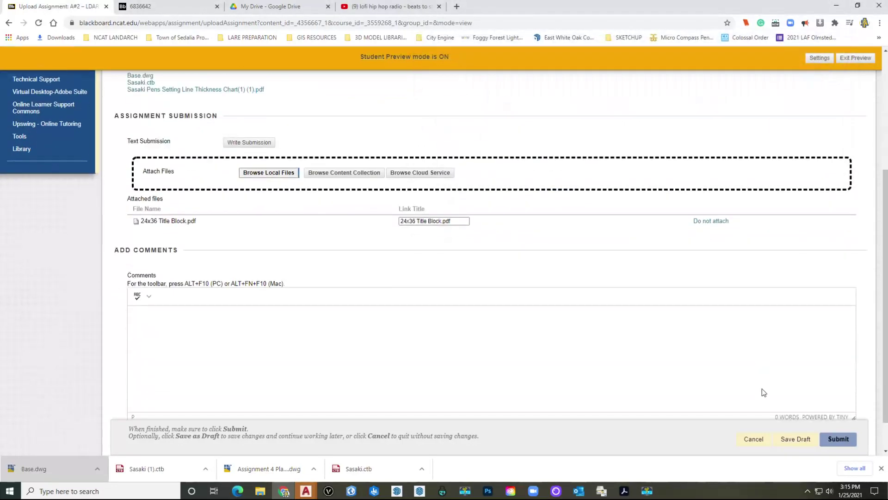
scroll(839, 432, "up", 4)
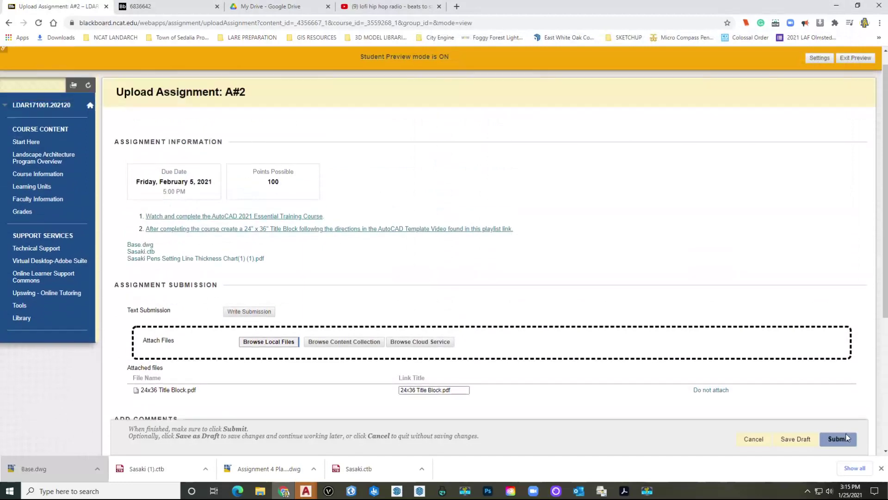
left_click(753, 438)
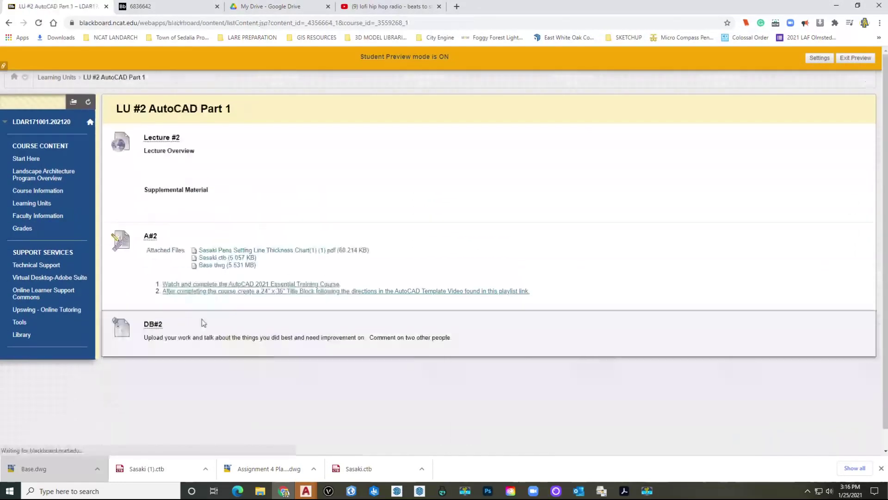
Step: Open the Digital Pin Up thread in the DB#2 forum of learning unit LU #2 AutoCAD Part 1
left_click(33, 204)
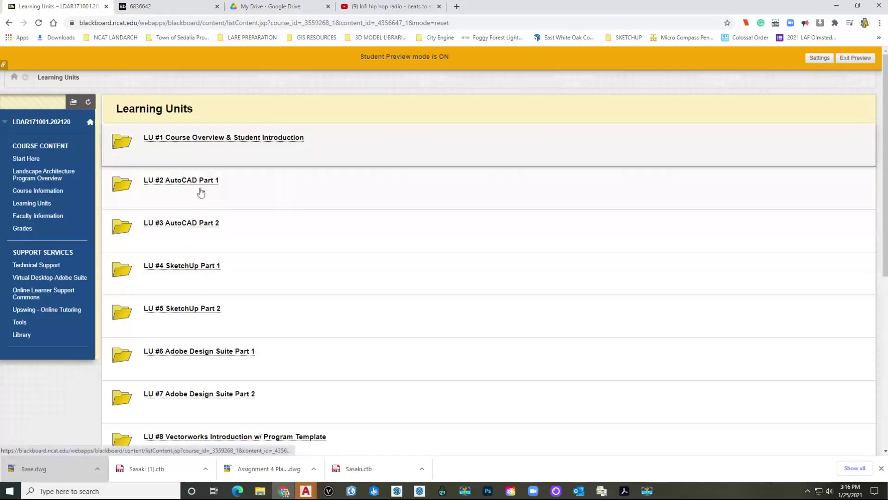
left_click(197, 181)
left_click(152, 324)
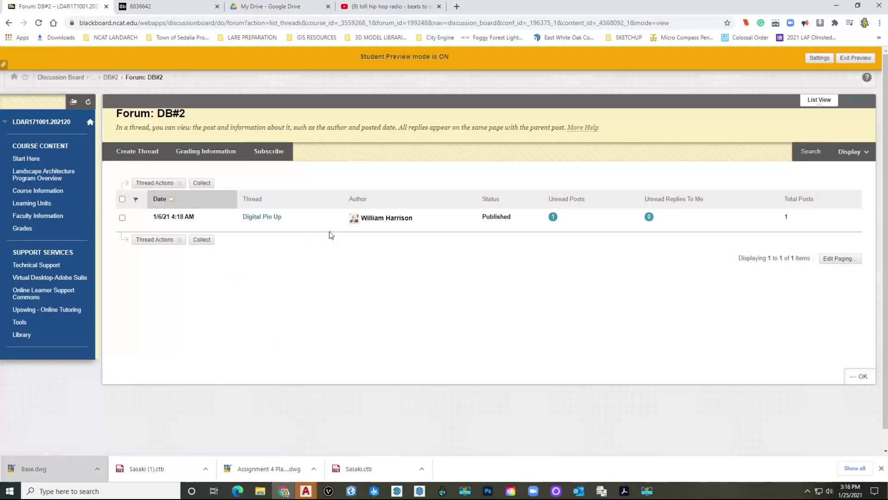
left_click(267, 217)
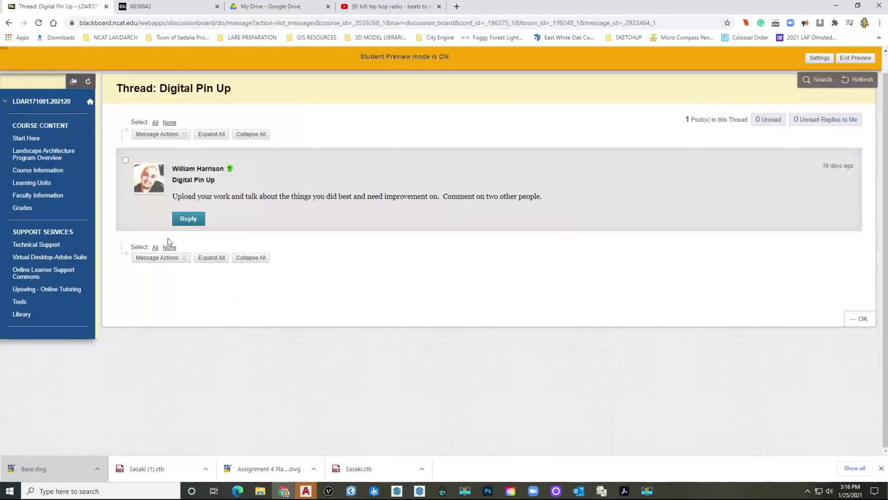
Step: Start a reply to the Digital Pin Up post and attach 24x36 Title Block.pdf from the desktop's AutoCAD Part 1 folder
left_click(188, 218)
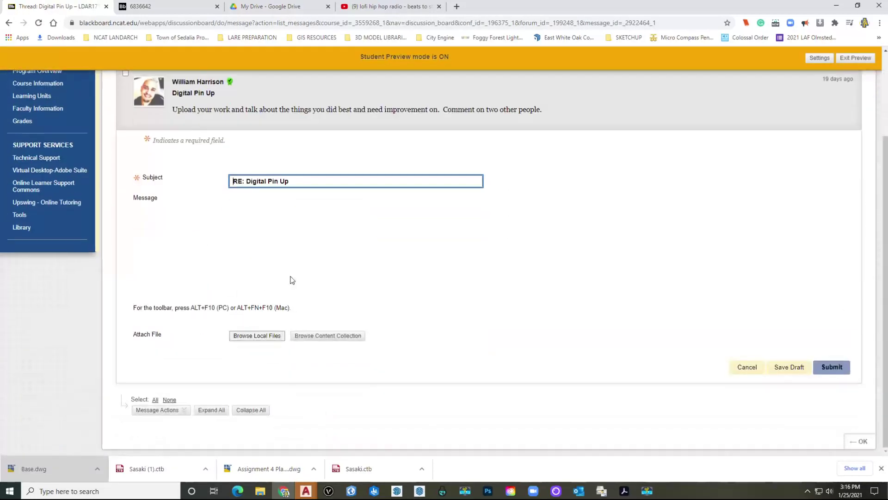
left_click(252, 401)
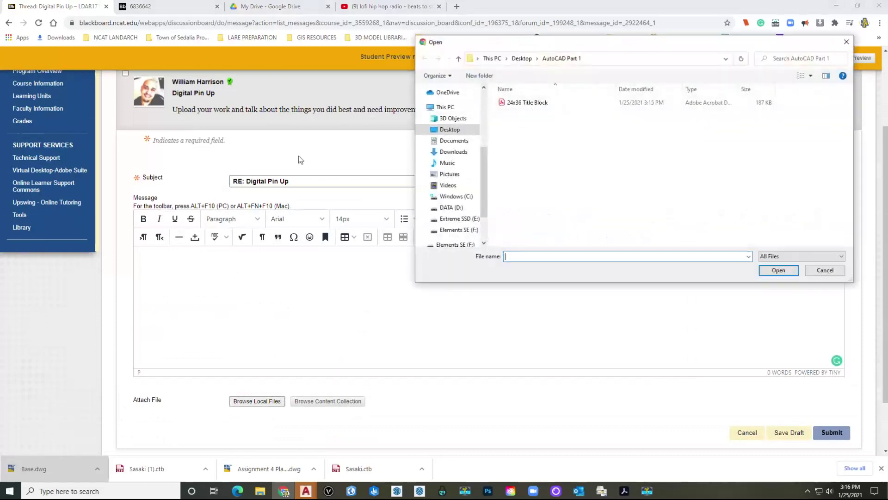
left_click(527, 102)
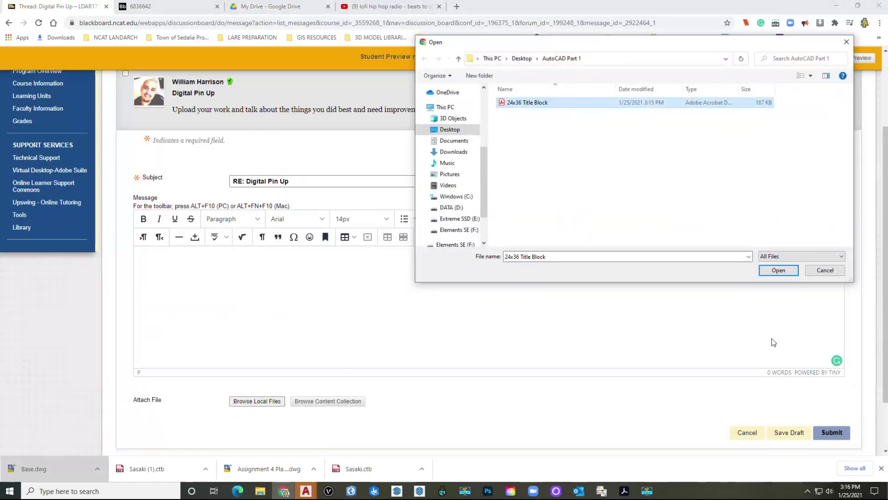
left_click(777, 270)
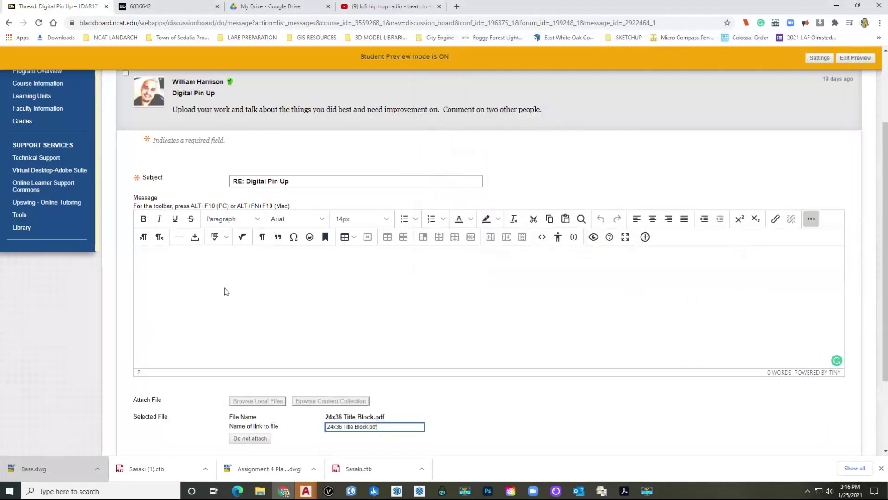
Step: Enter "Easy Peasy" as the reply's message and submit the reply to the thread
left_click(270, 271)
type("Easy Peasy")
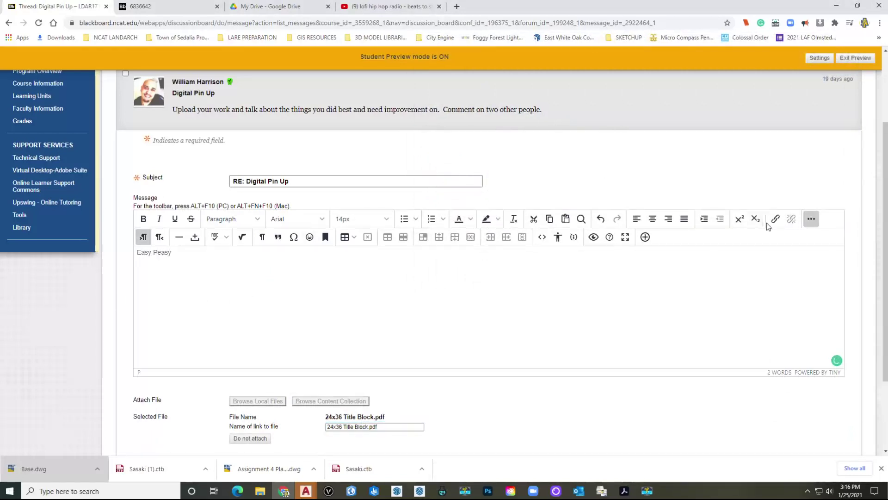
scroll(777, 283, "down", 2)
left_click(838, 380)
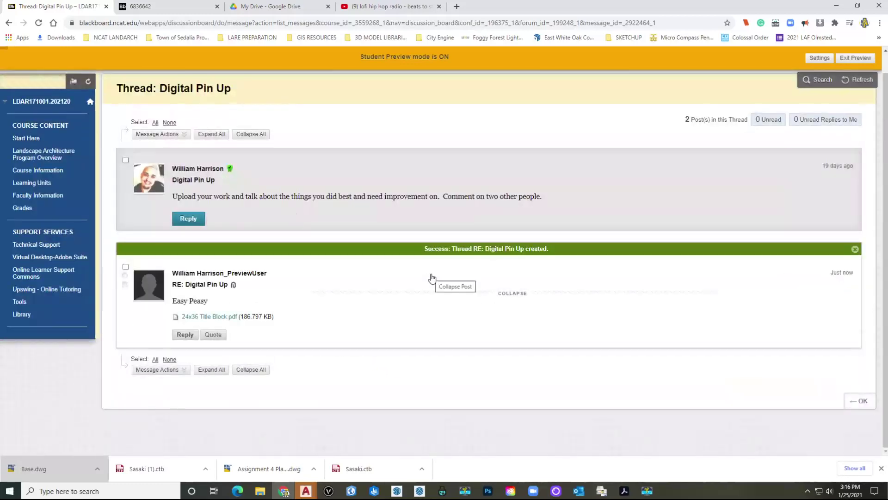
Step: View the attached 24x36 Title Block.pdf from the new reply, and return to the Digital Pin Up thread
left_click(199, 317)
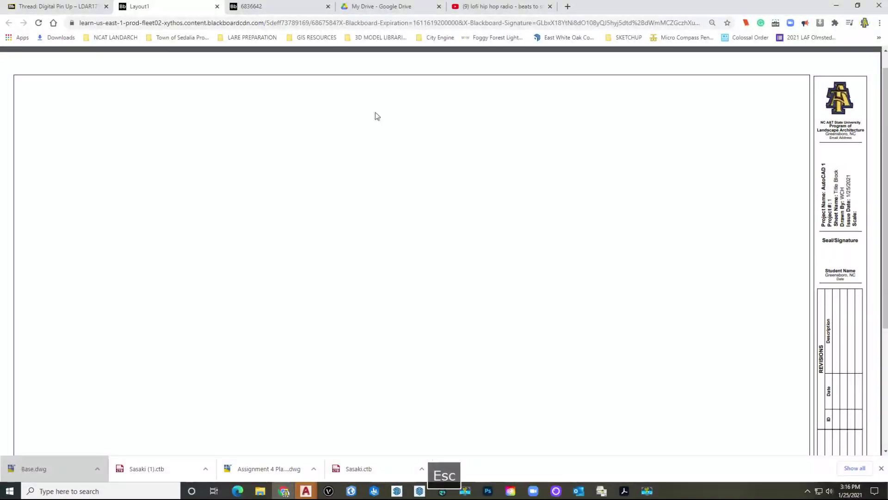
left_click(44, 6)
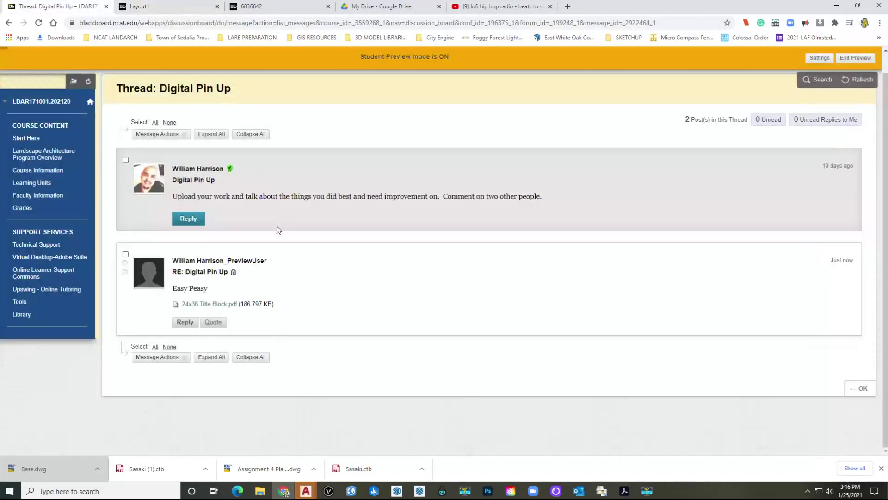
scroll(262, 217, "up", 1)
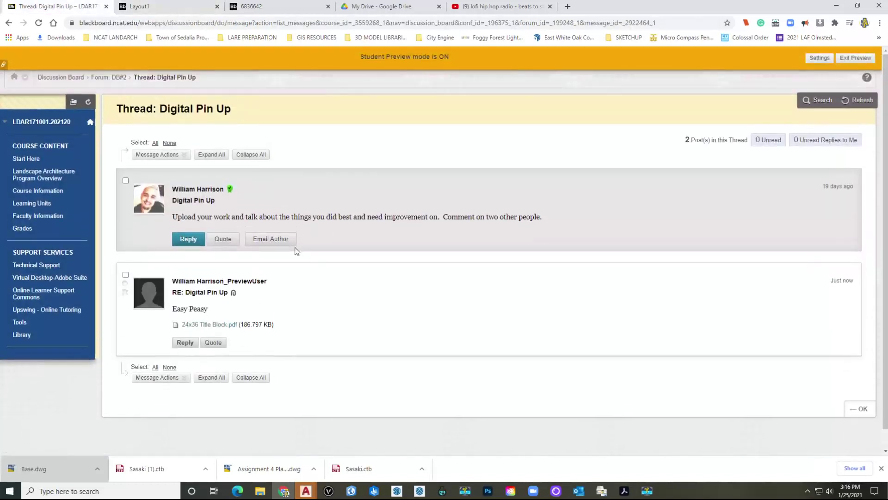